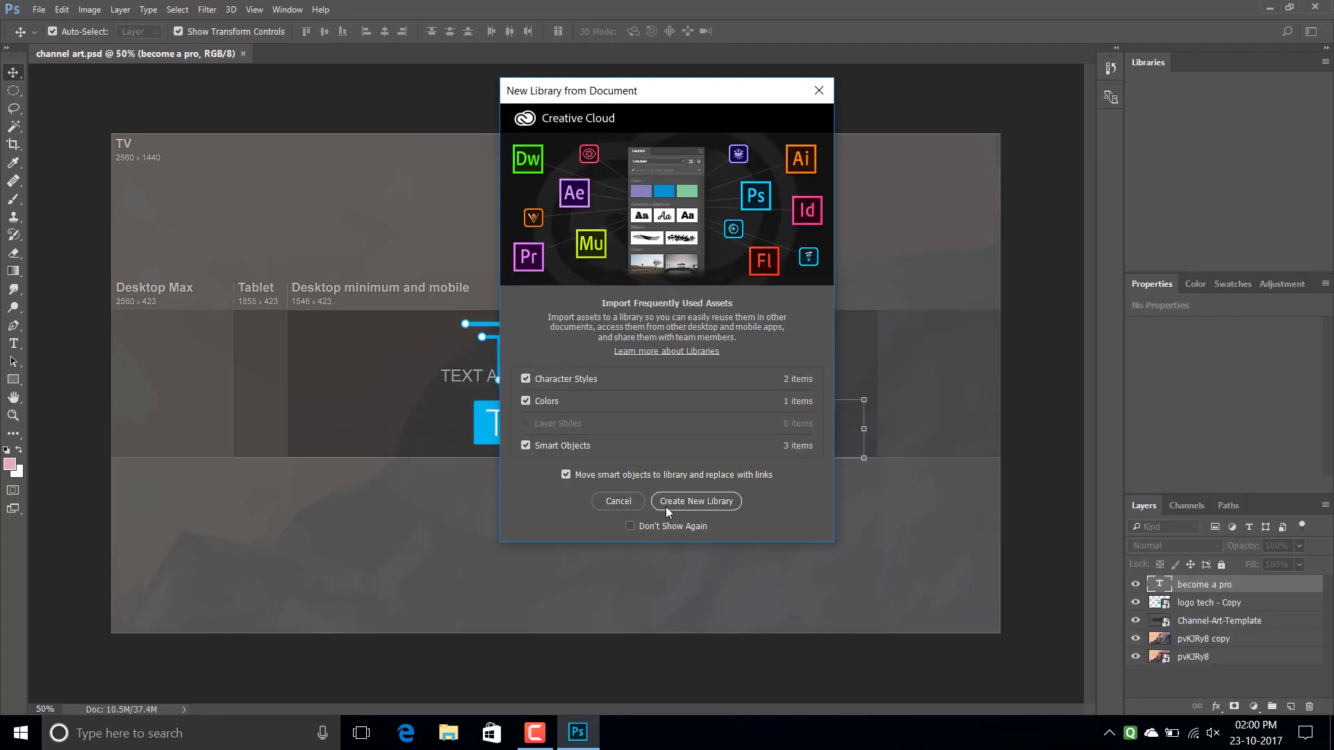
Cancel the new-library prompt, drag the channel art template up, and glance through the Select menu
left_click(609, 506)
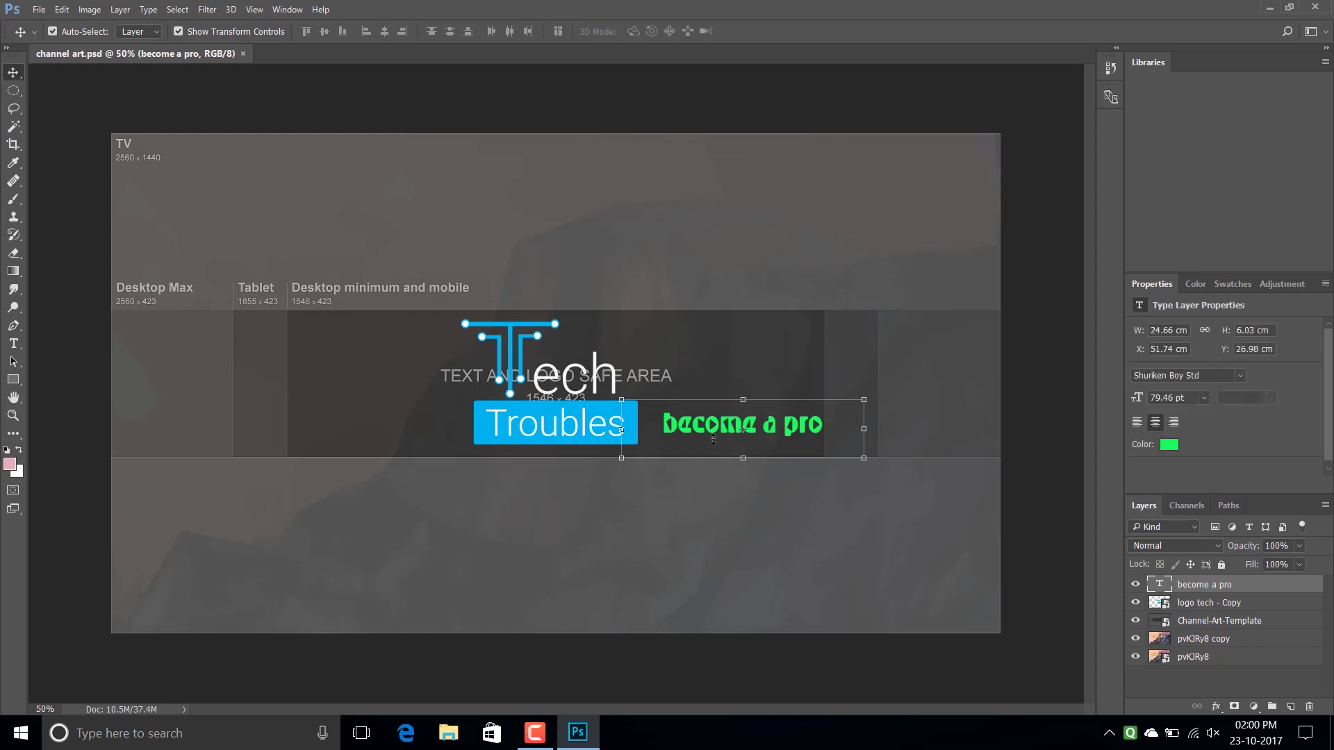
left_click_drag(712, 437, 771, 482)
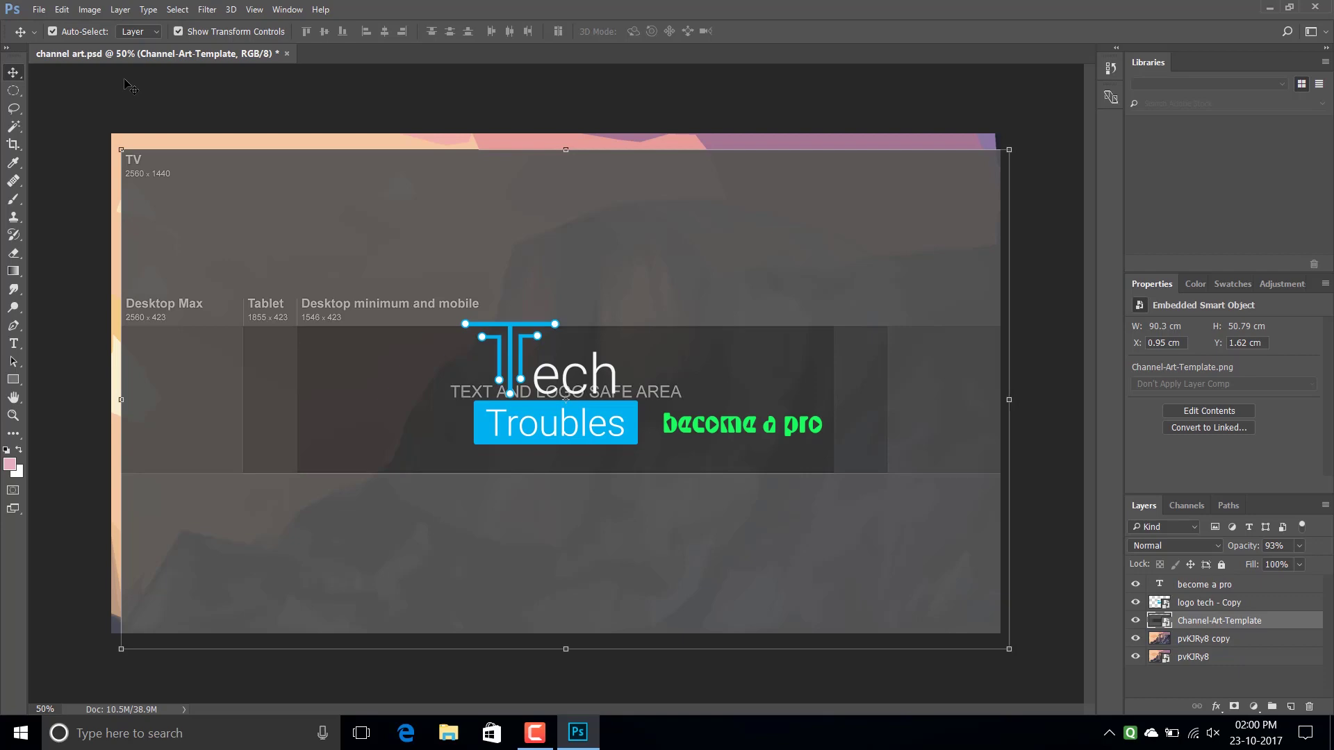
left_click(177, 10)
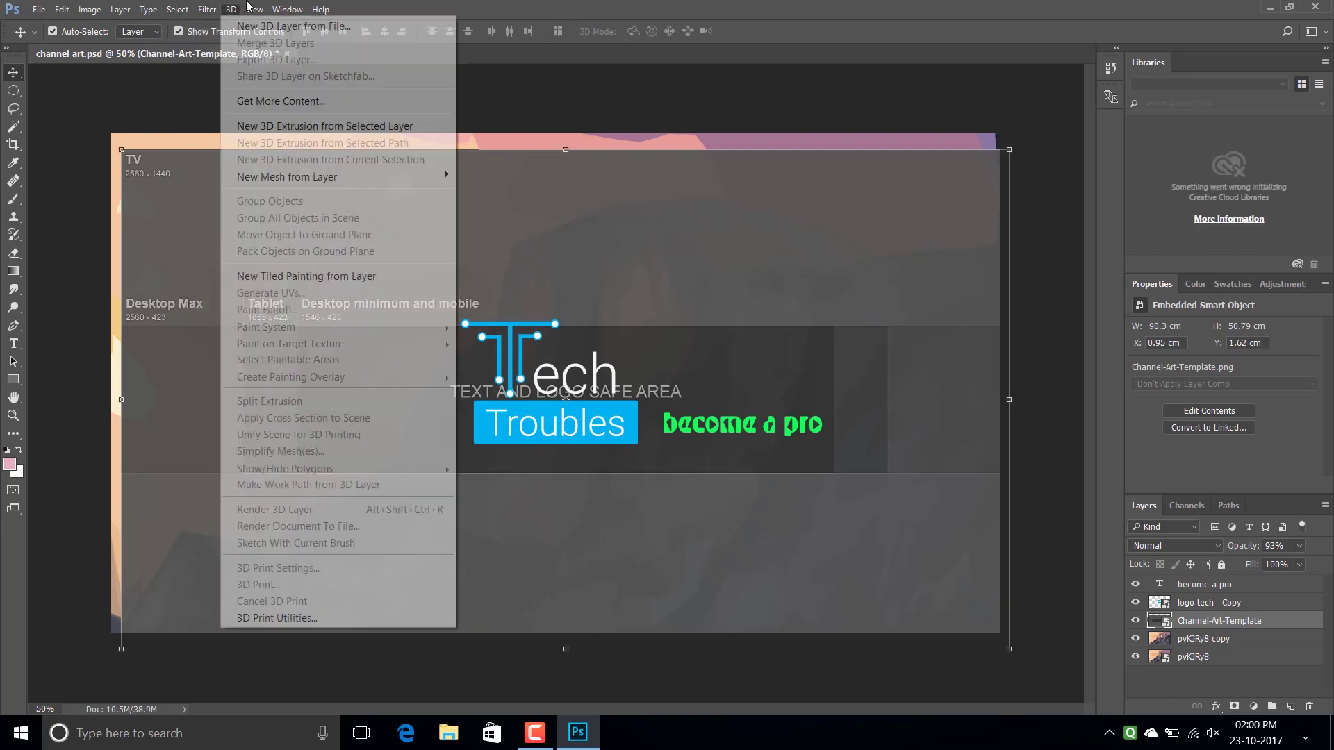
mouse_move(287, 9)
left_click(448, 7)
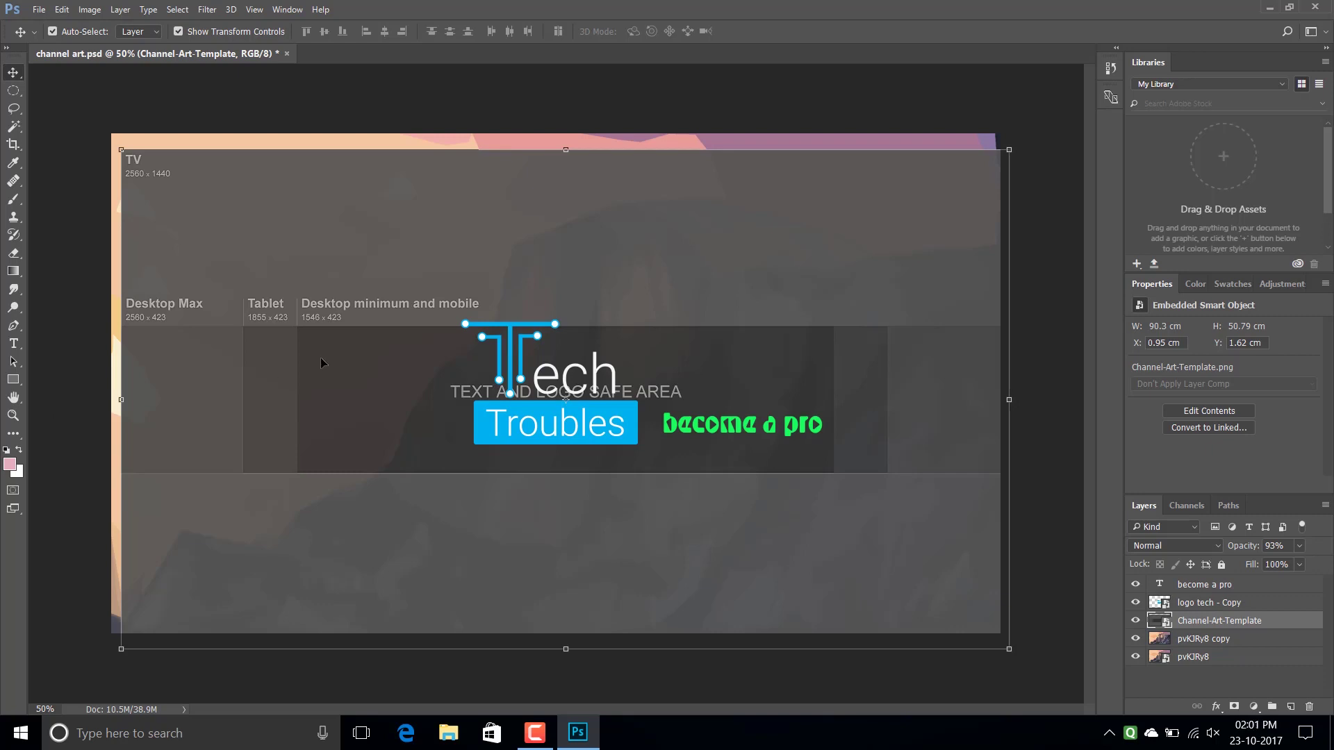
Nudge the Channel-Art-Template image slightly left on the canvas
mouse_move(321, 362)
left_mouse_down()
mouse_move(310, 319)
mouse_move(310, 350)
left_mouse_up()
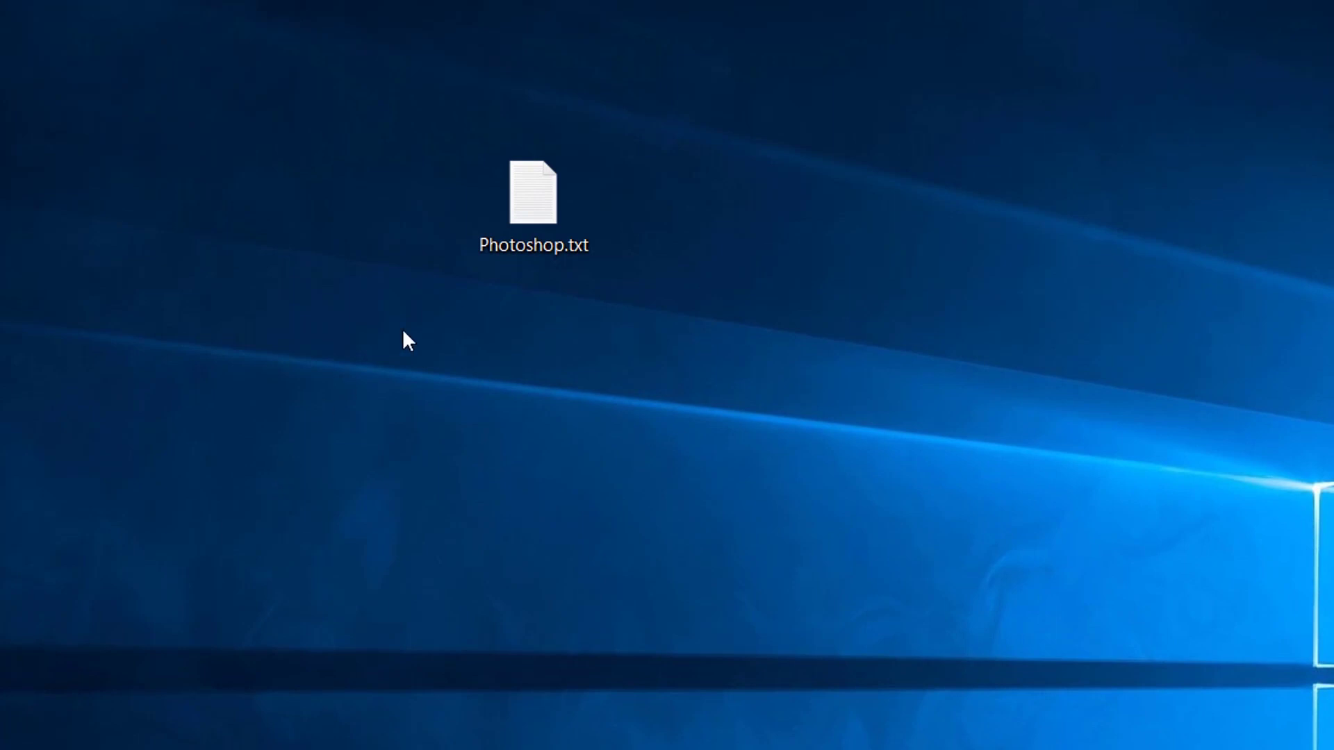
double_click(542, 250)
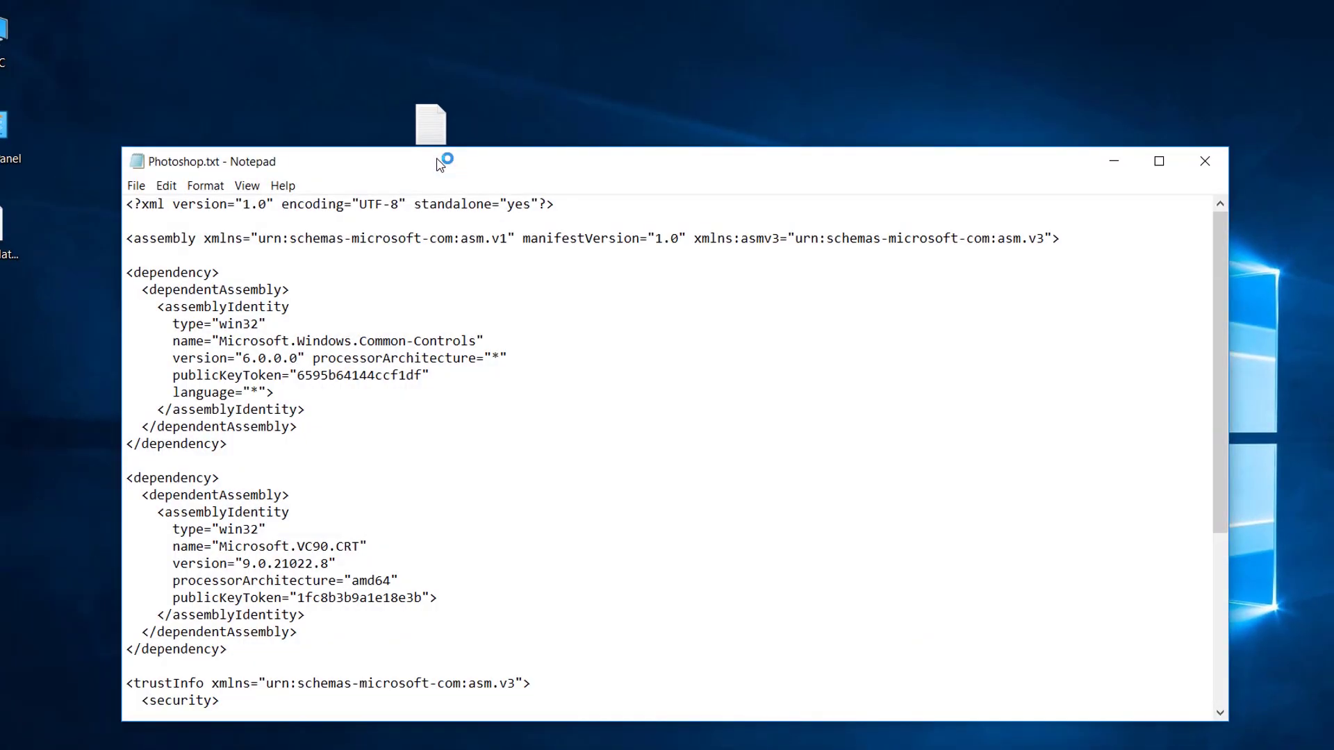
scroll(455, 529, "down", 6)
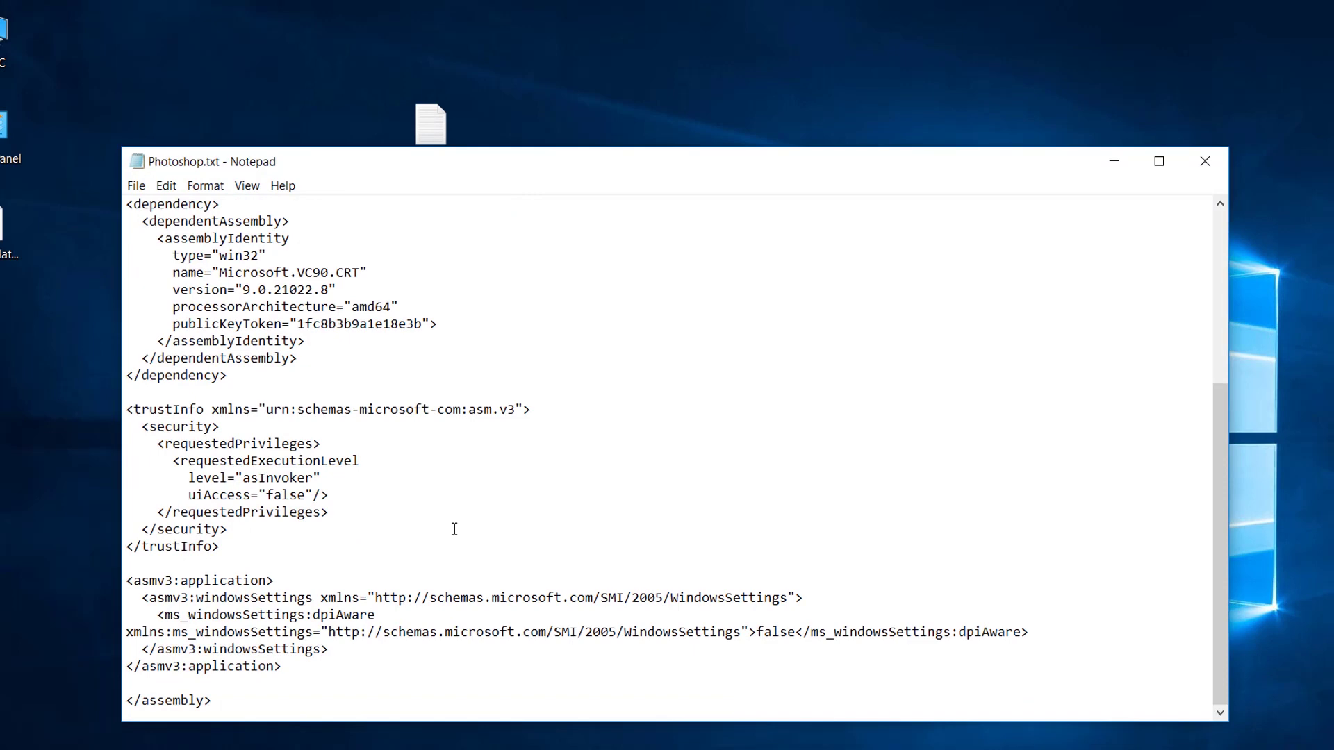
scroll(454, 529, "up", 6)
double_click(1070, 162)
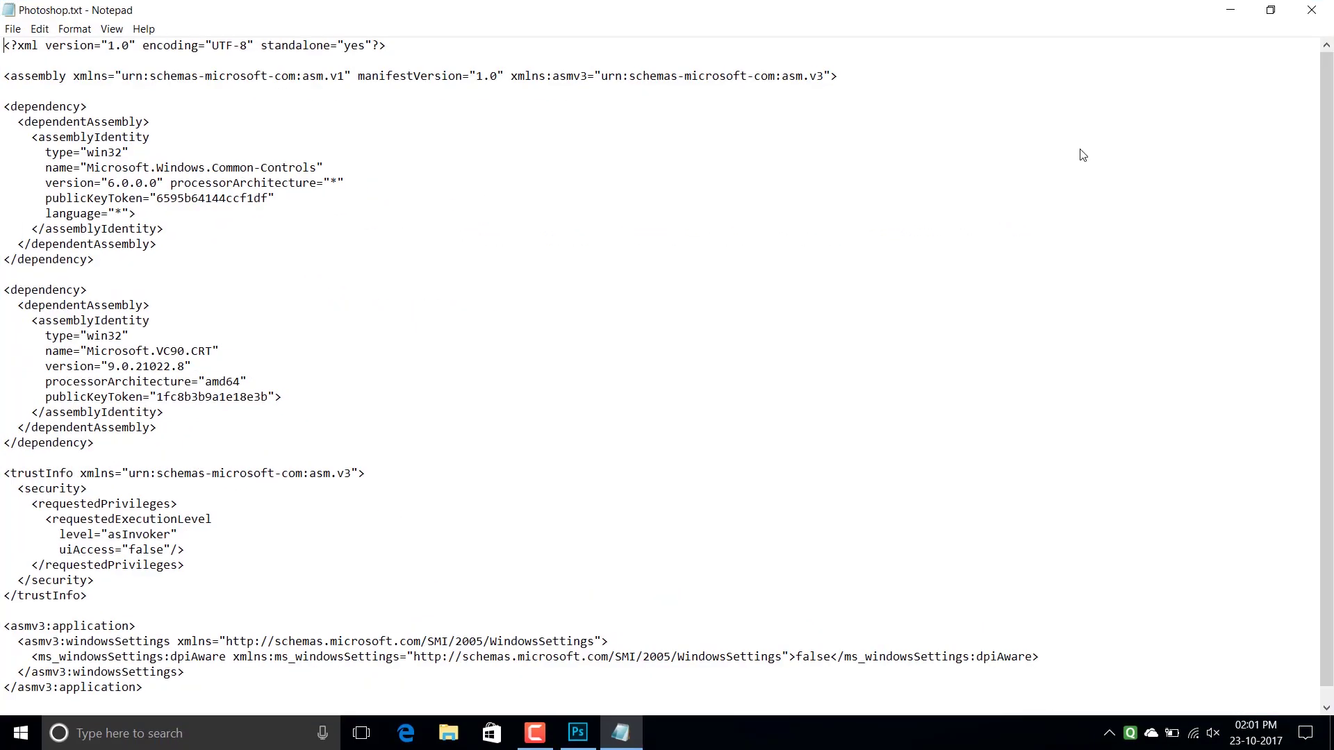
left_click(1311, 9)
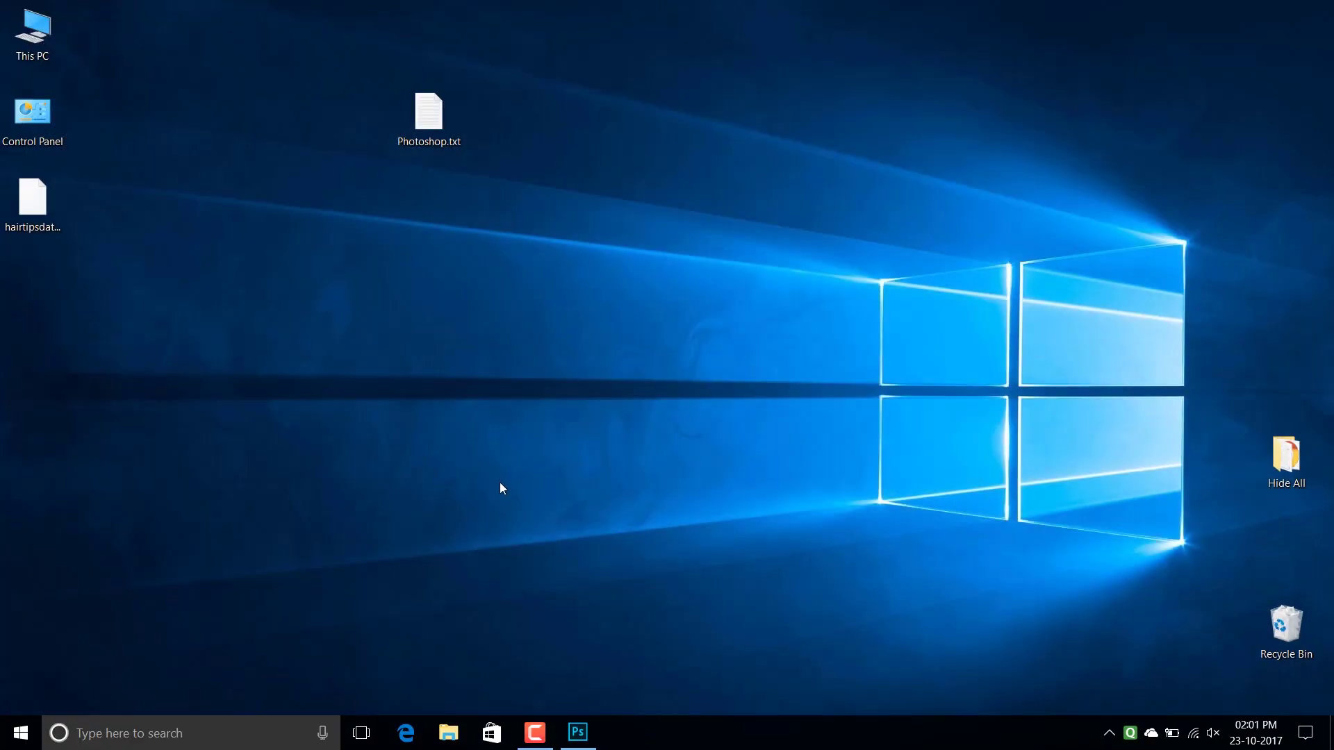
Search for regedit, launch Registry Editor and arrange its window
left_click(122, 733)
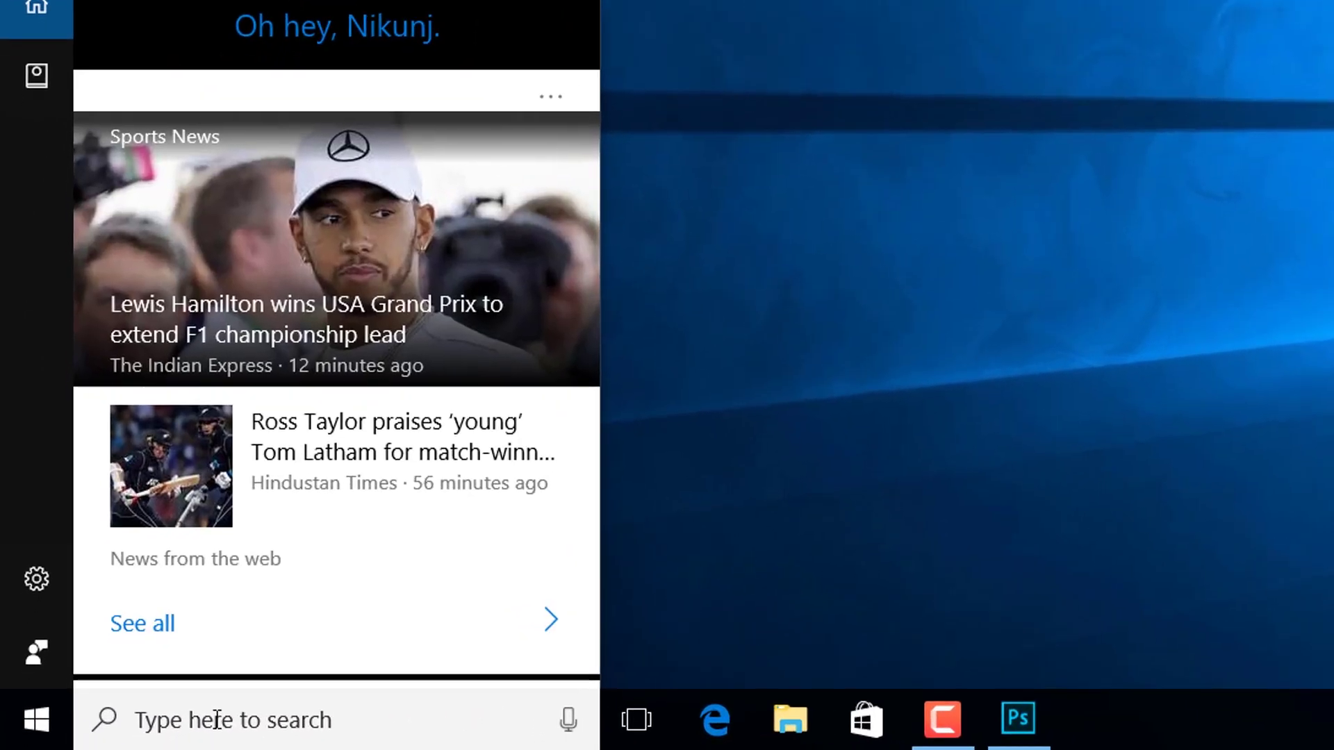
type("re")
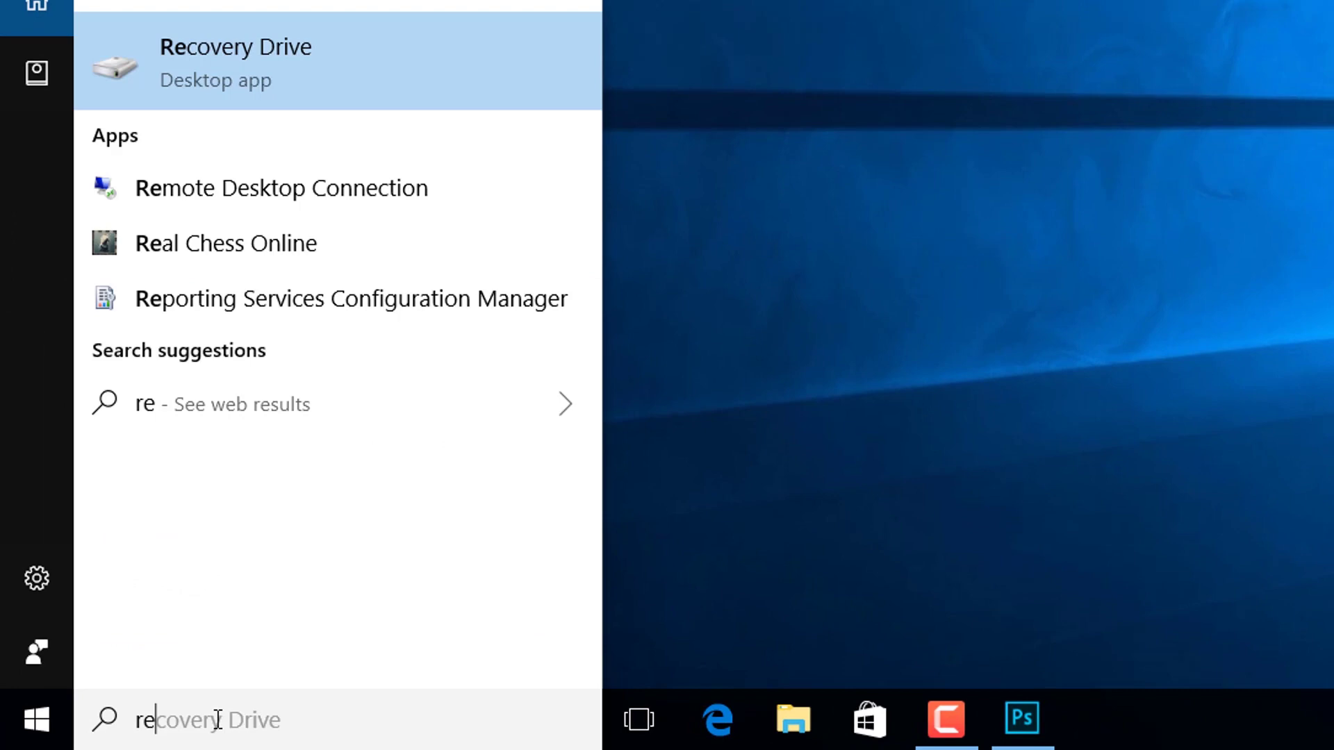
type("gedit")
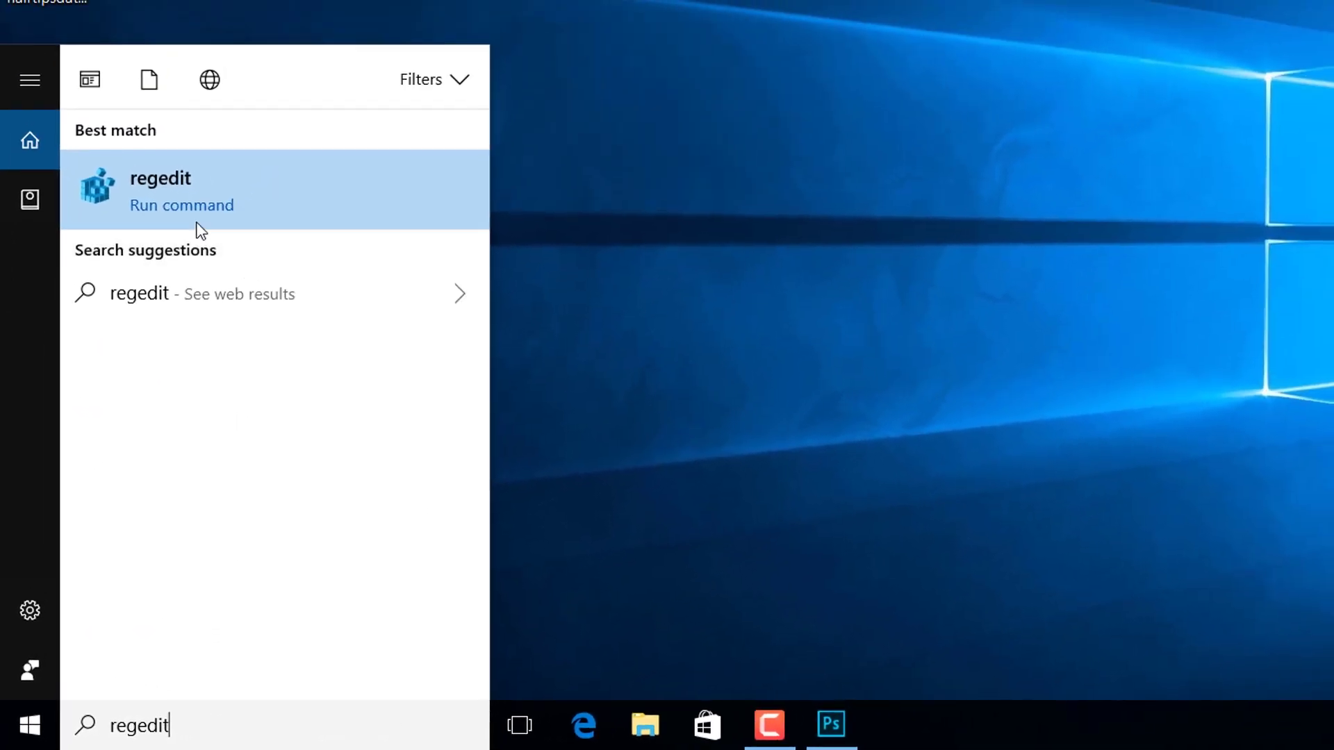
left_click(192, 204)
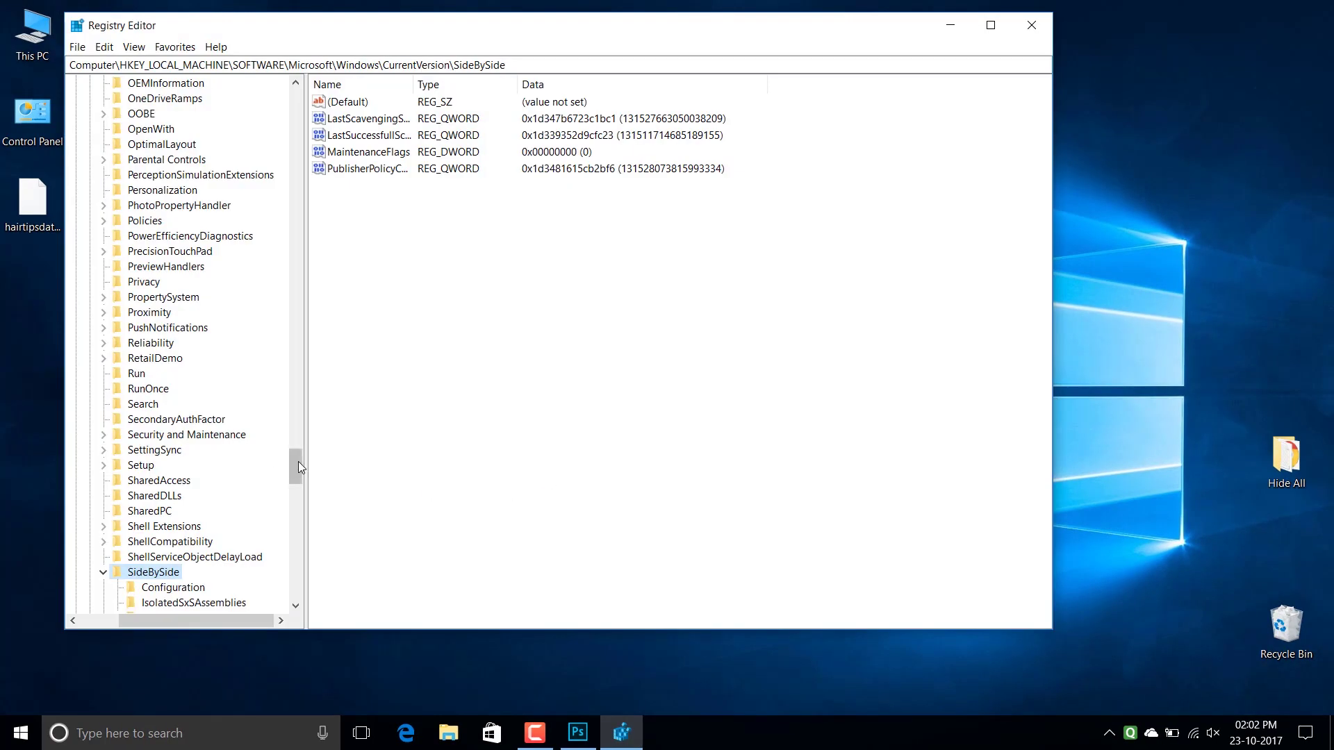
left_click_drag(298, 462, 298, 249)
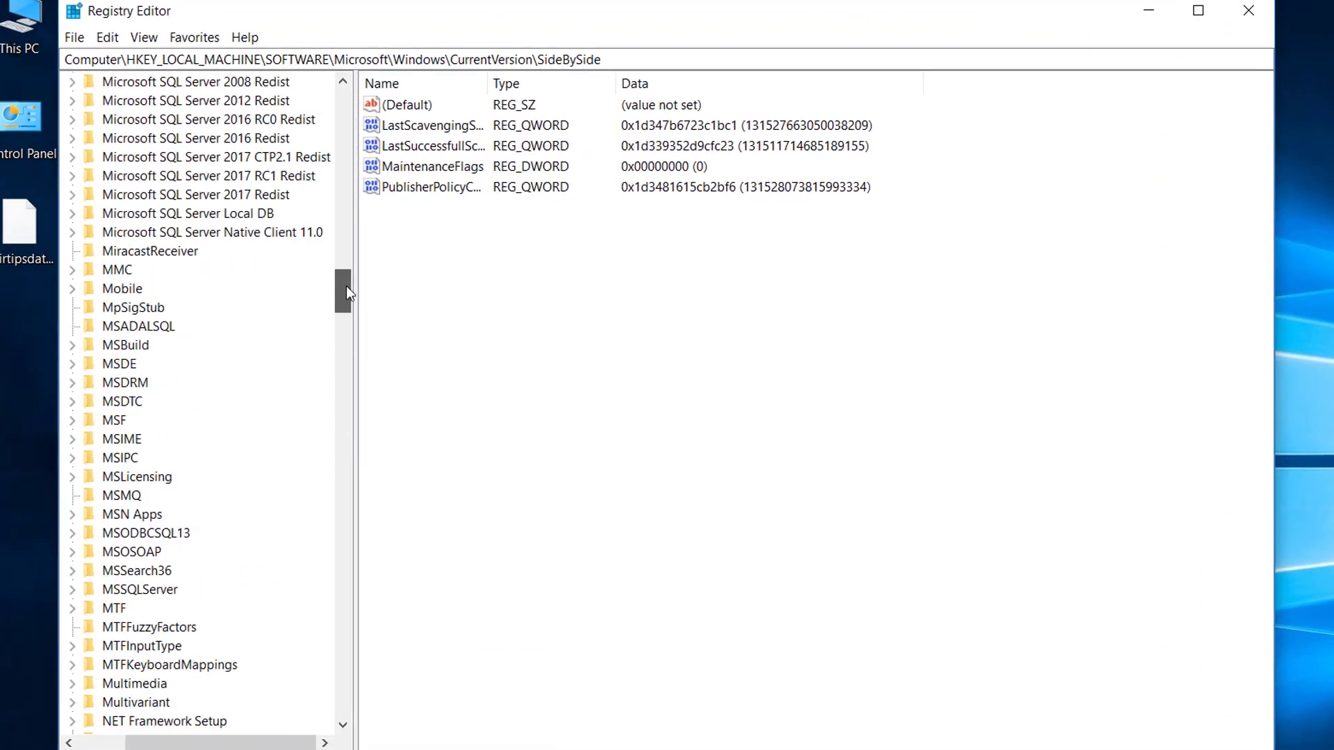
left_click_drag(346, 285, 344, 87)
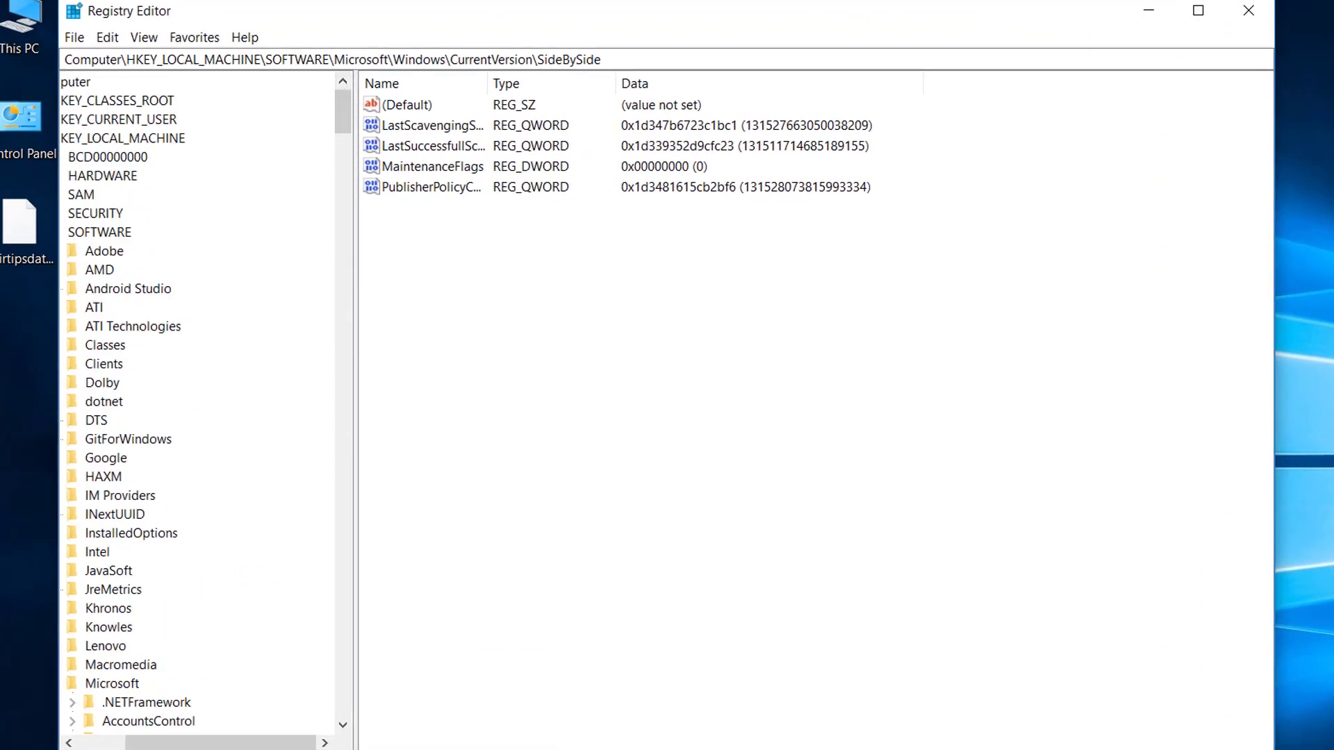
left_click_drag(212, 747, 166, 747)
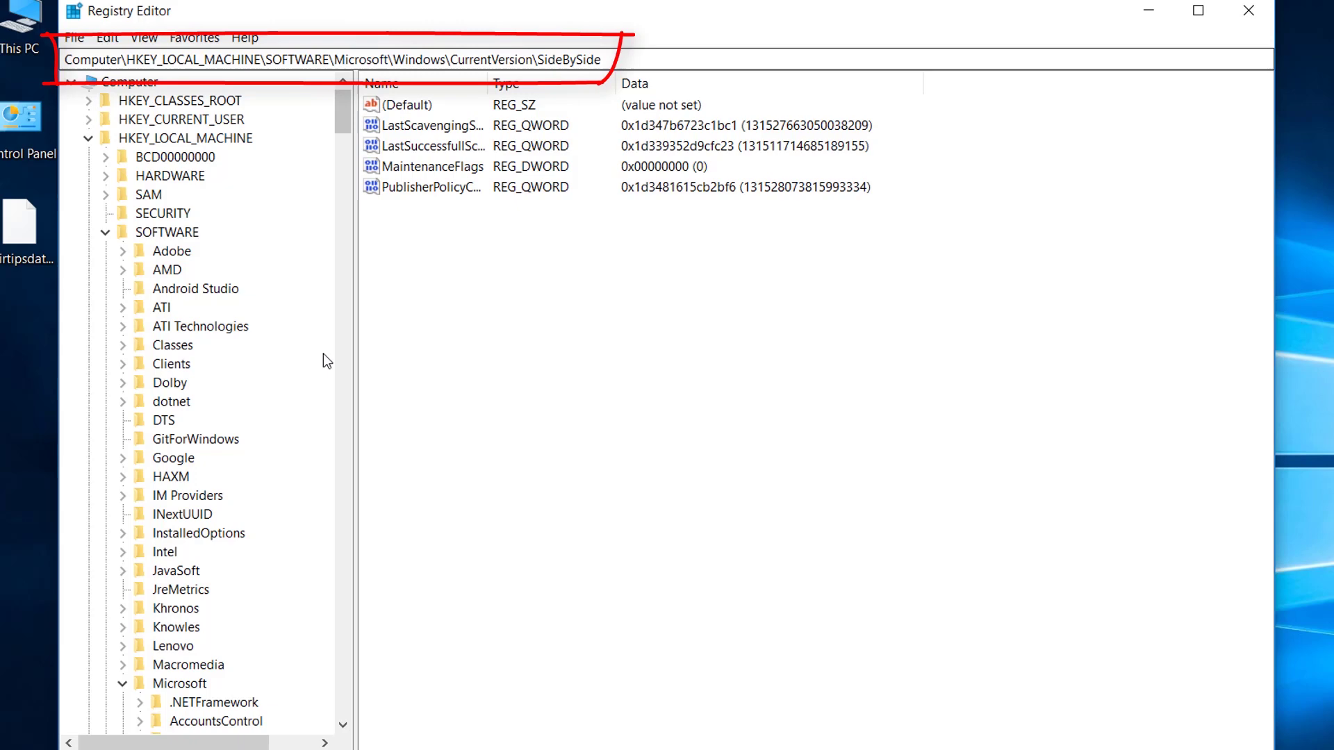
mouse_move(344, 118)
left_mouse_down()
mouse_move(346, 136)
mouse_move(342, 111)
left_mouse_up()
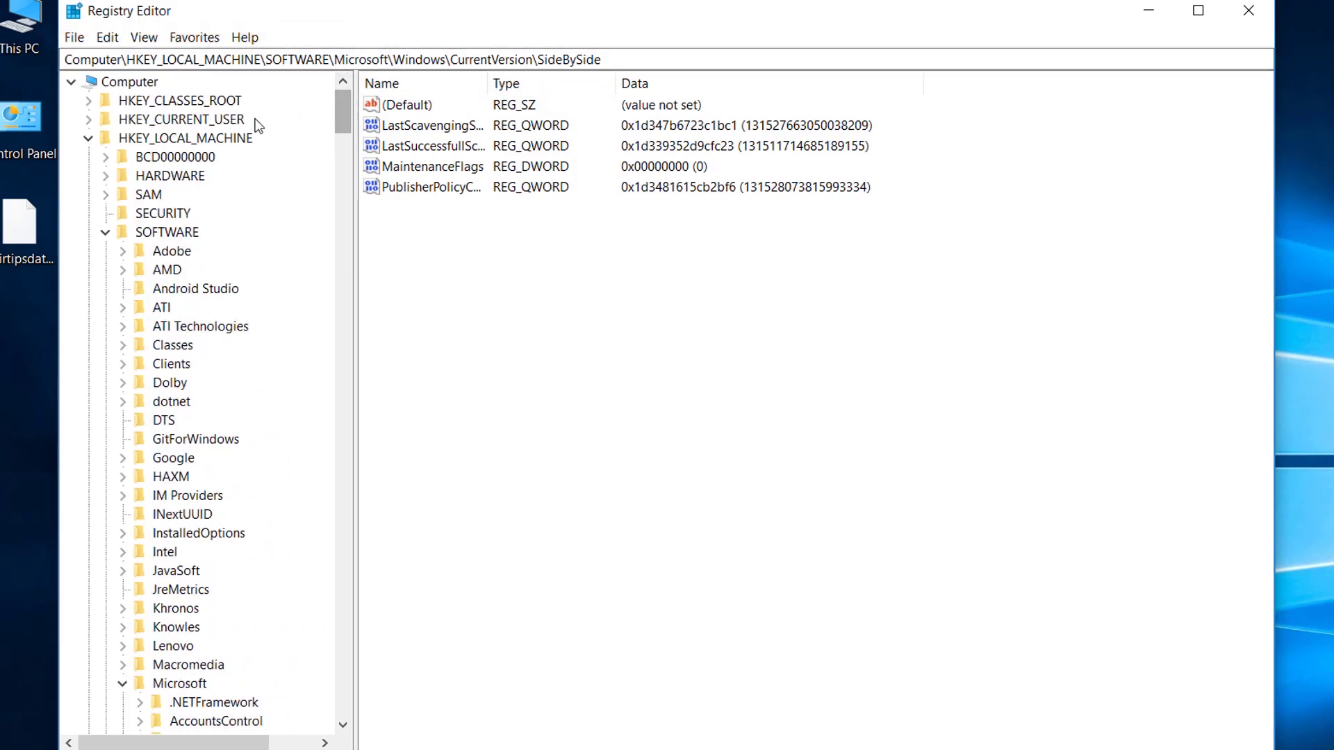
Expand HKEY_LOCAL_MACHINE > SOFTWARE and select the Microsoft key
left_click(227, 139)
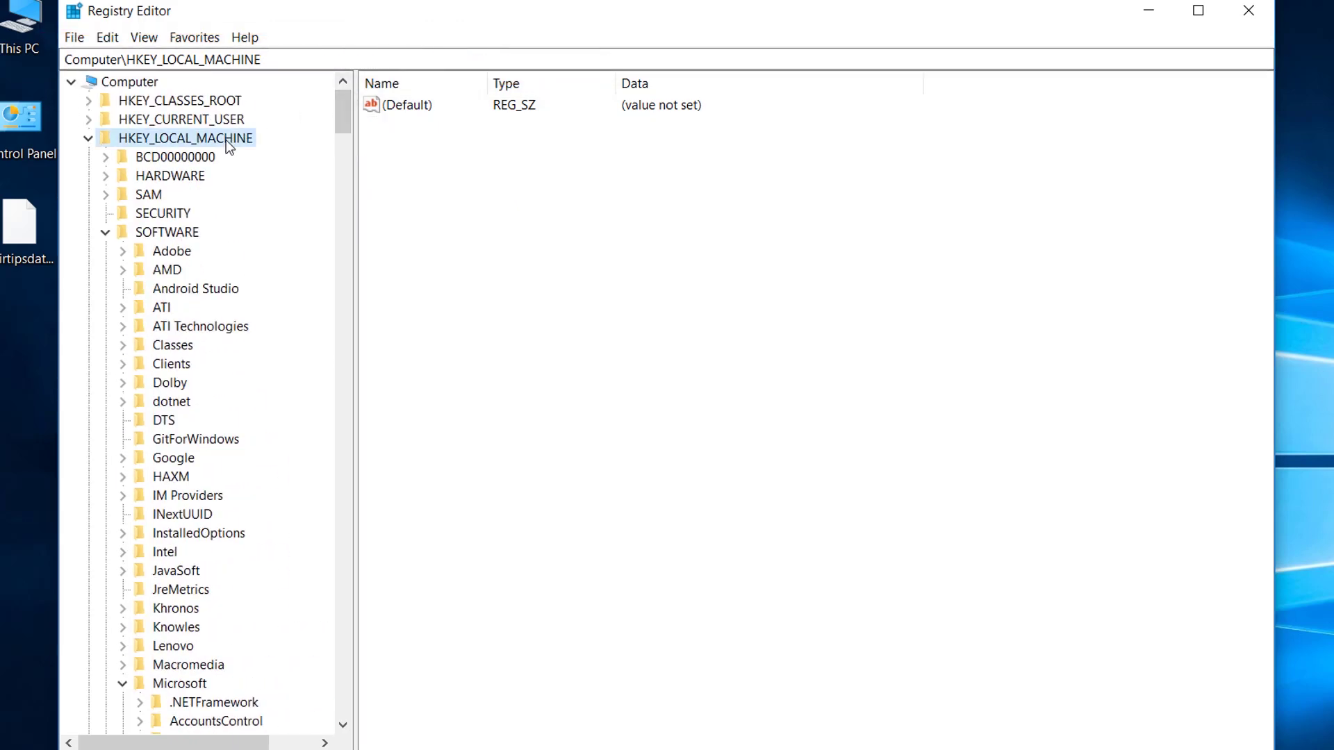
left_click(186, 236)
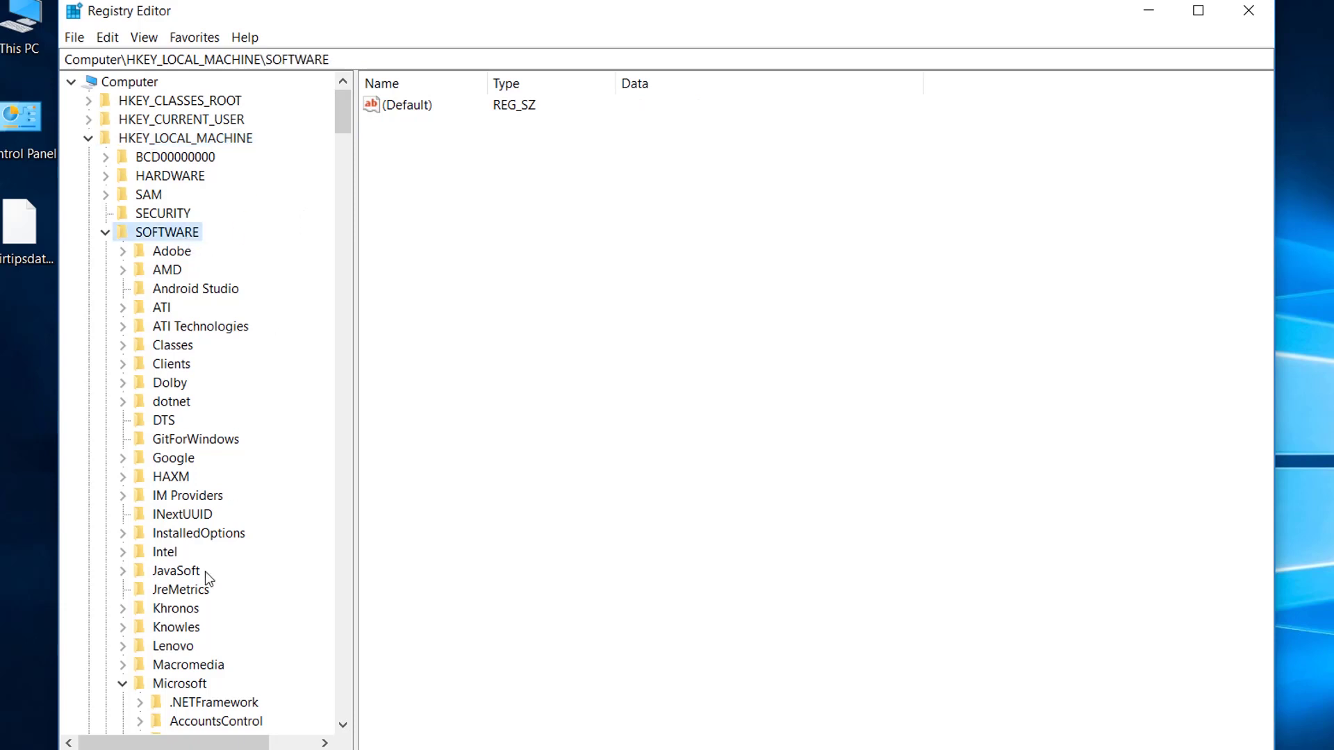
left_click(174, 688)
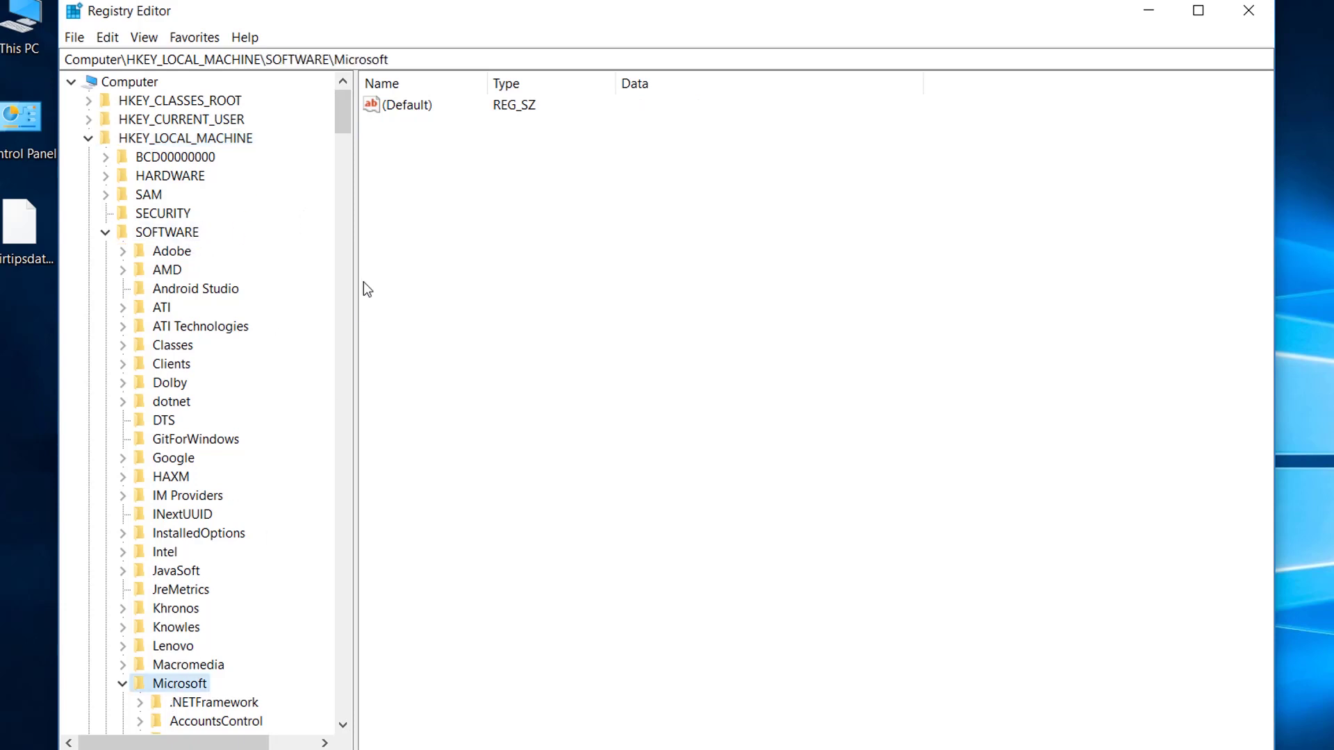
Expand Windows > CurrentVersion and select the SideBySide key, collapsing its subkeys
left_click_drag(342, 123, 381, 448)
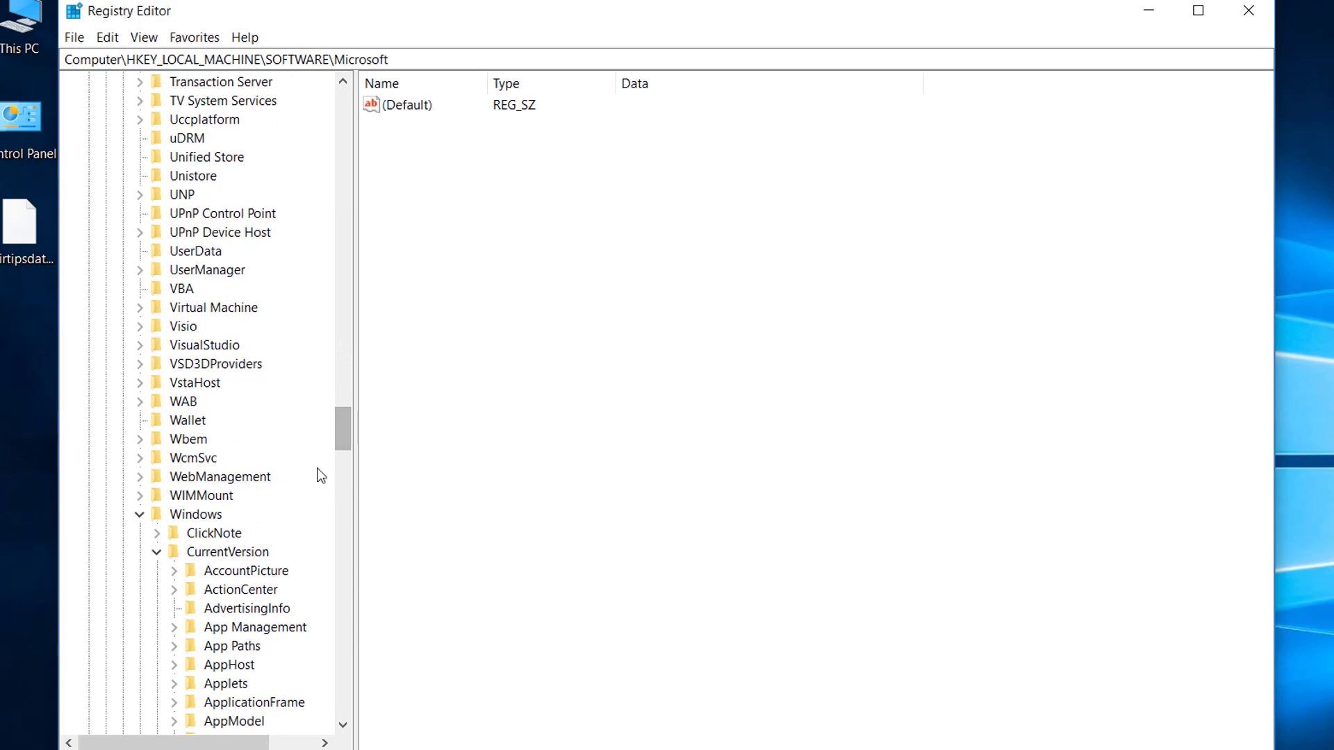
left_click(217, 515)
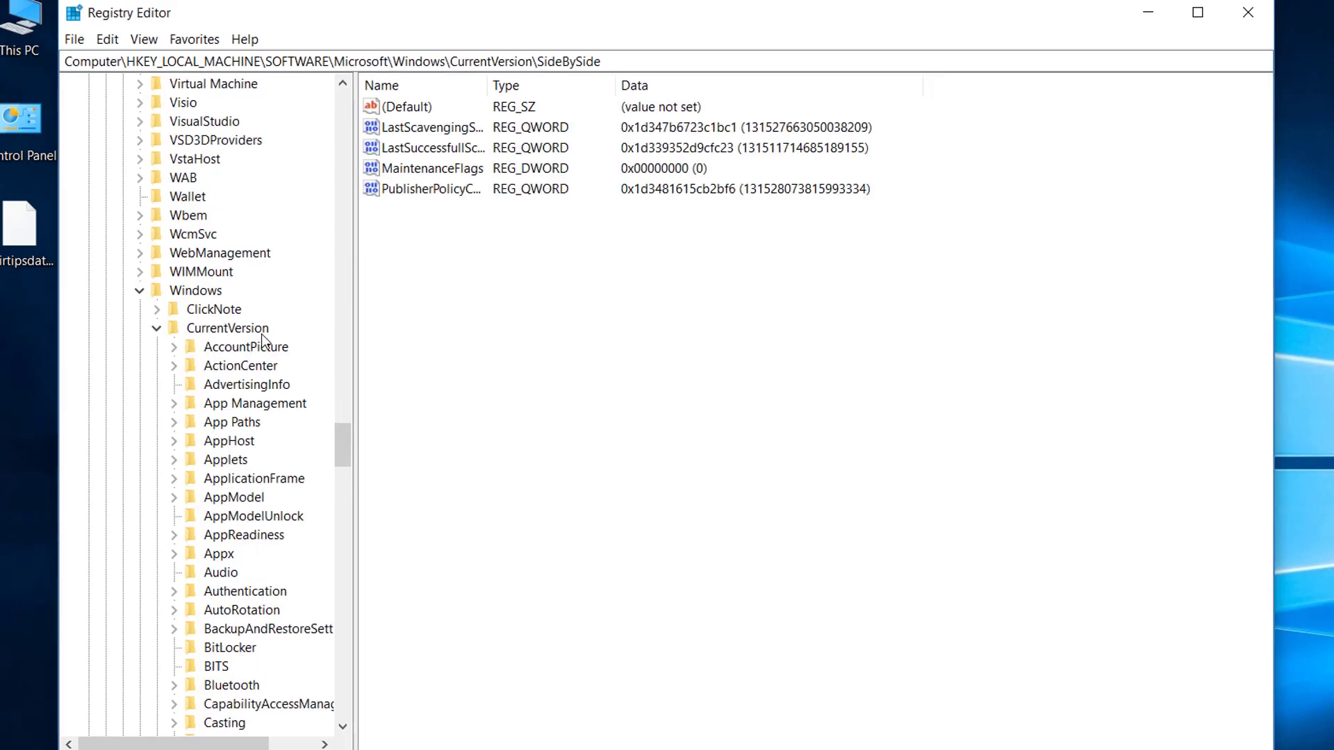
left_click(264, 329)
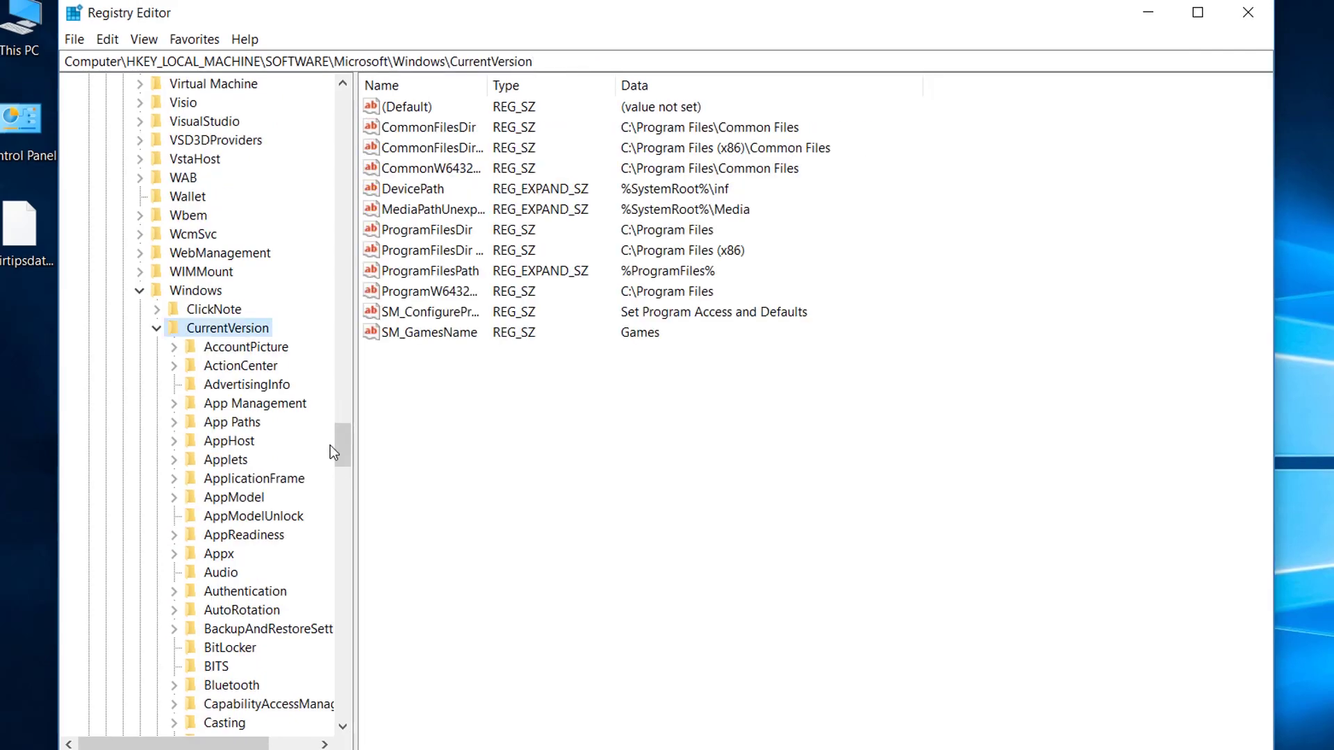
left_click_drag(343, 451, 369, 577)
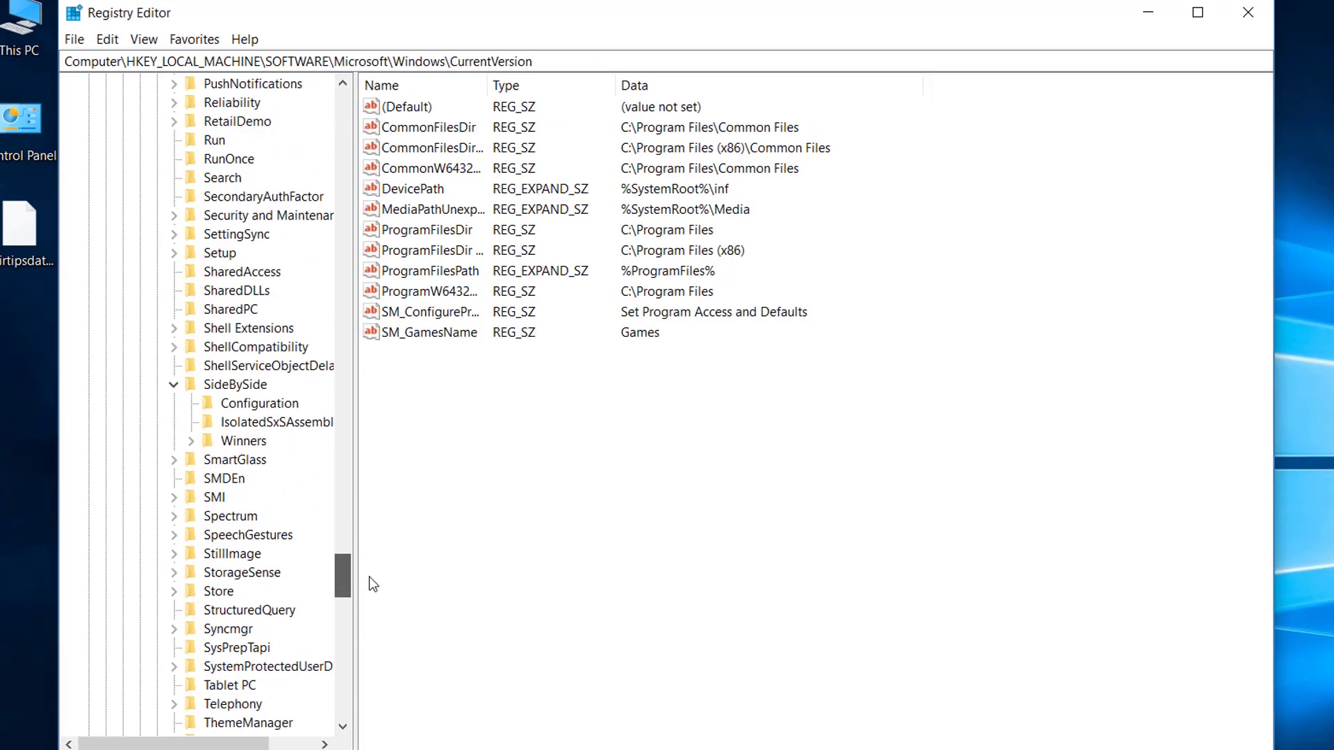
left_click(229, 386)
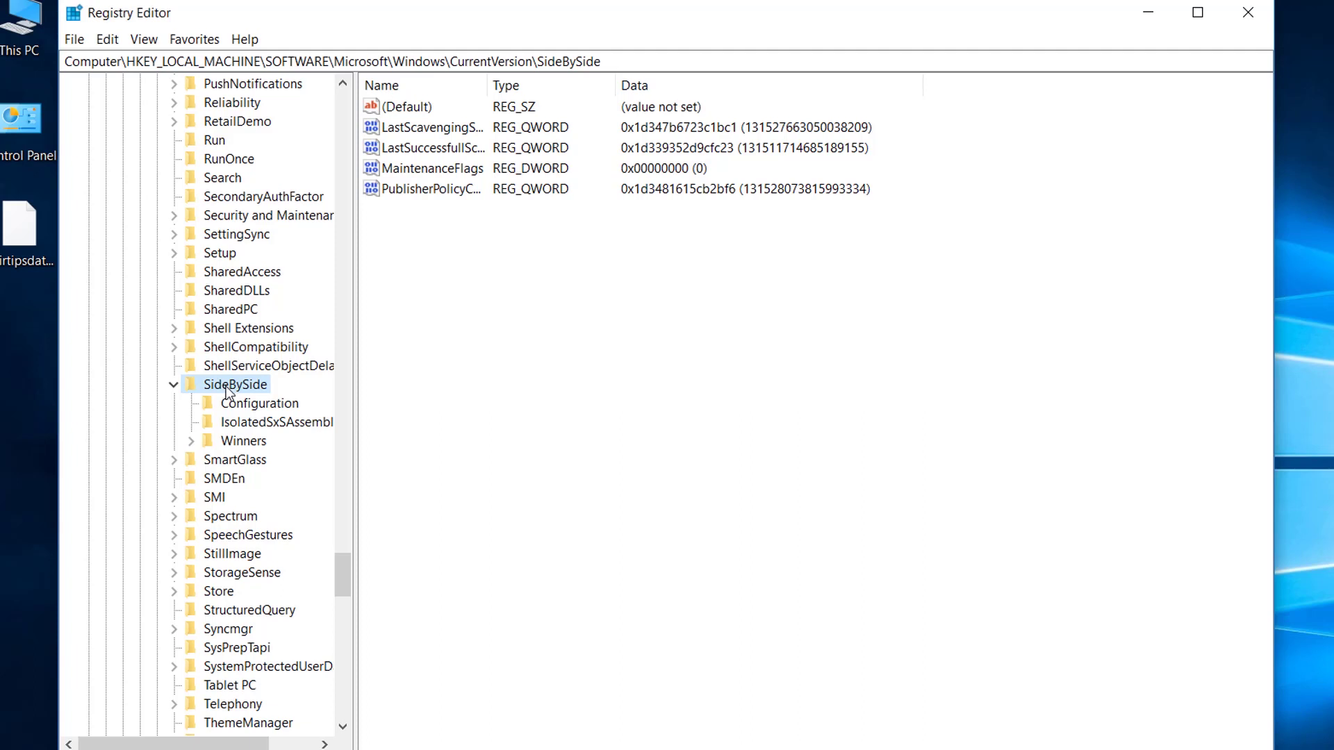
left_click(173, 385)
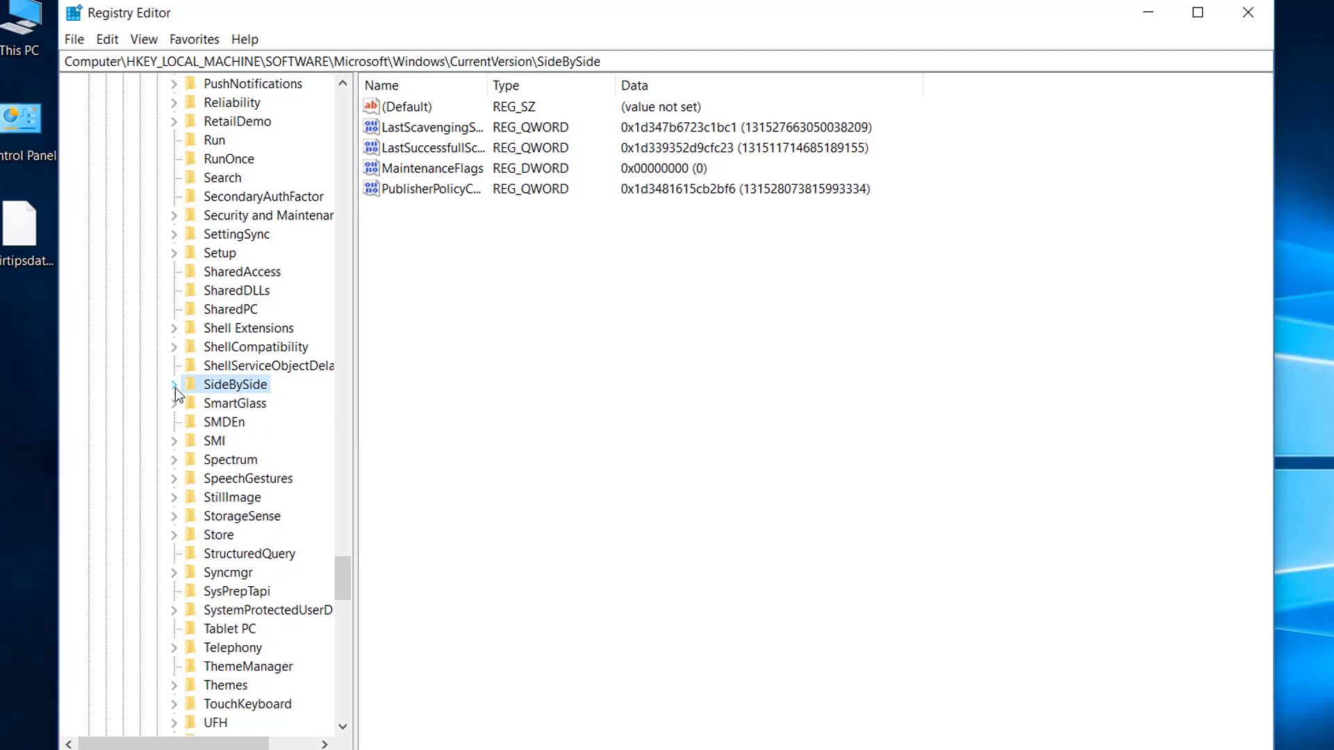
Add a 32-bit DWORD named PreferExternalManifest under SideBySide and open it for editing
right_click(222, 389)
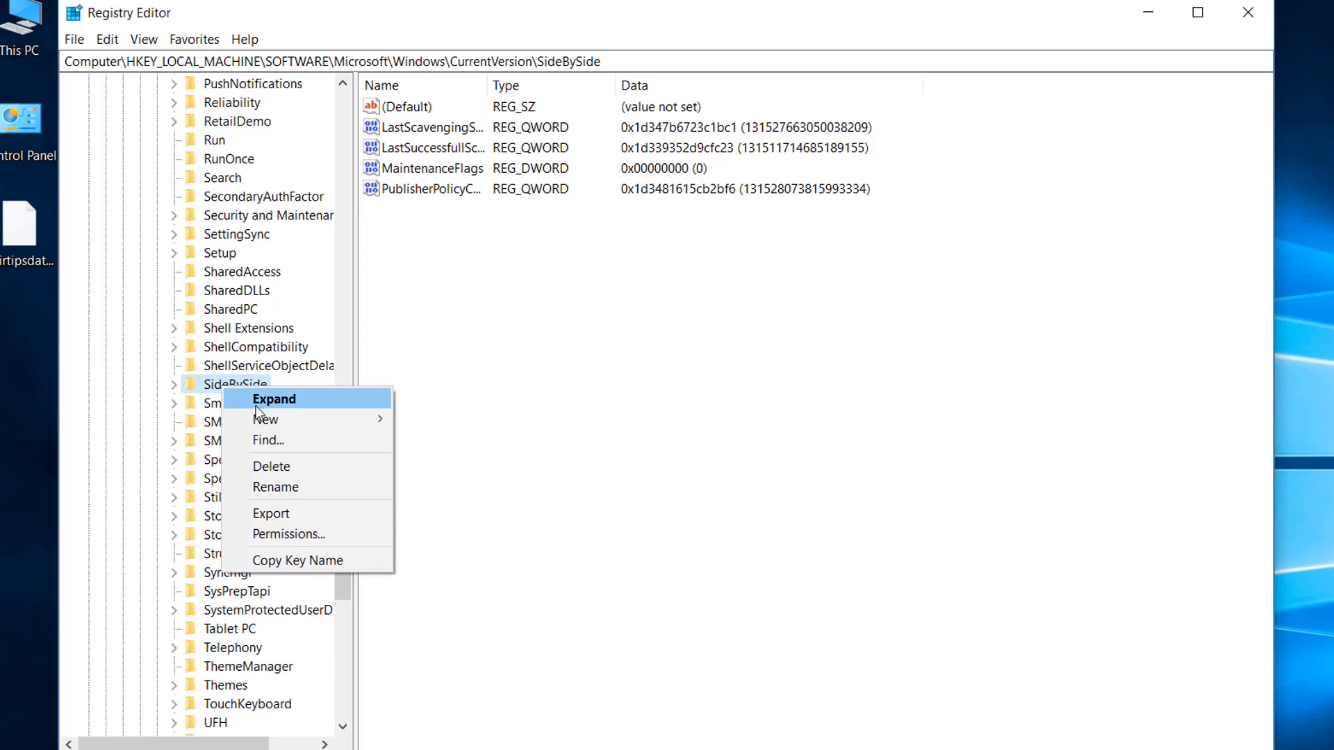
mouse_move(282, 417)
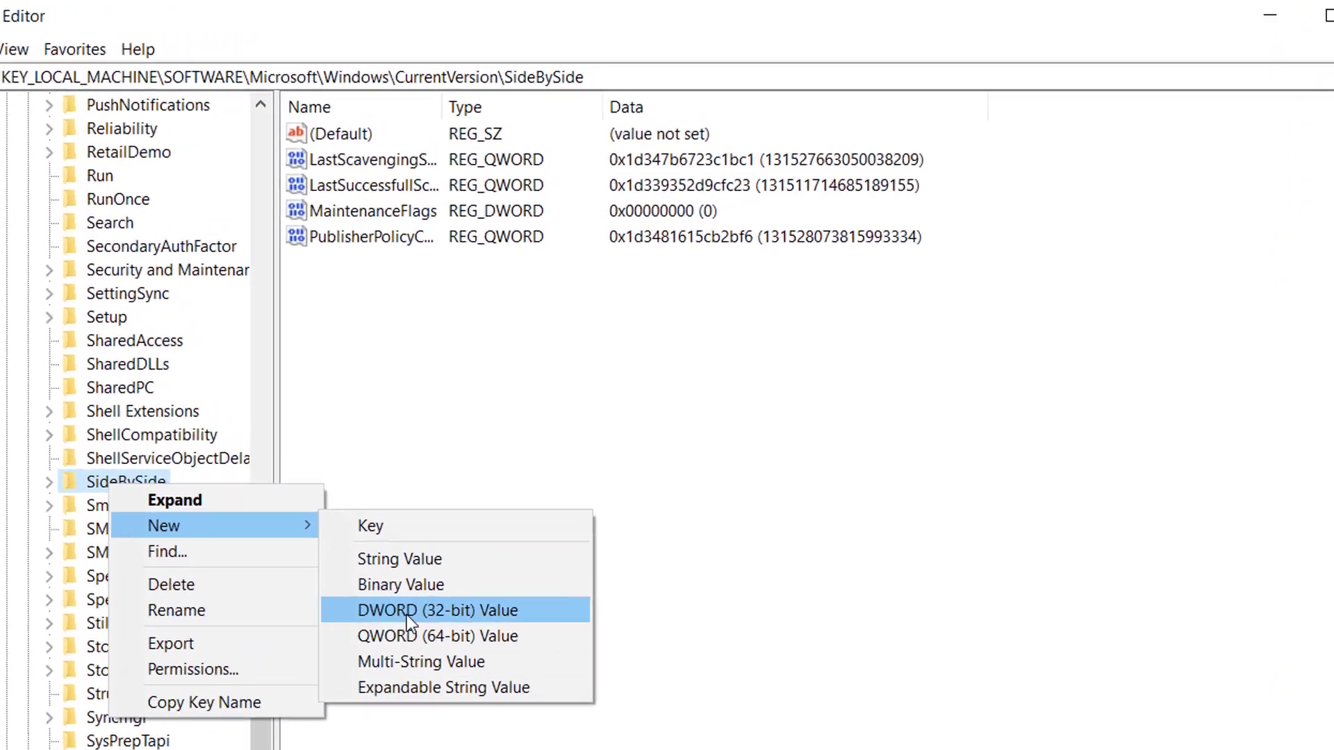
left_click(450, 495)
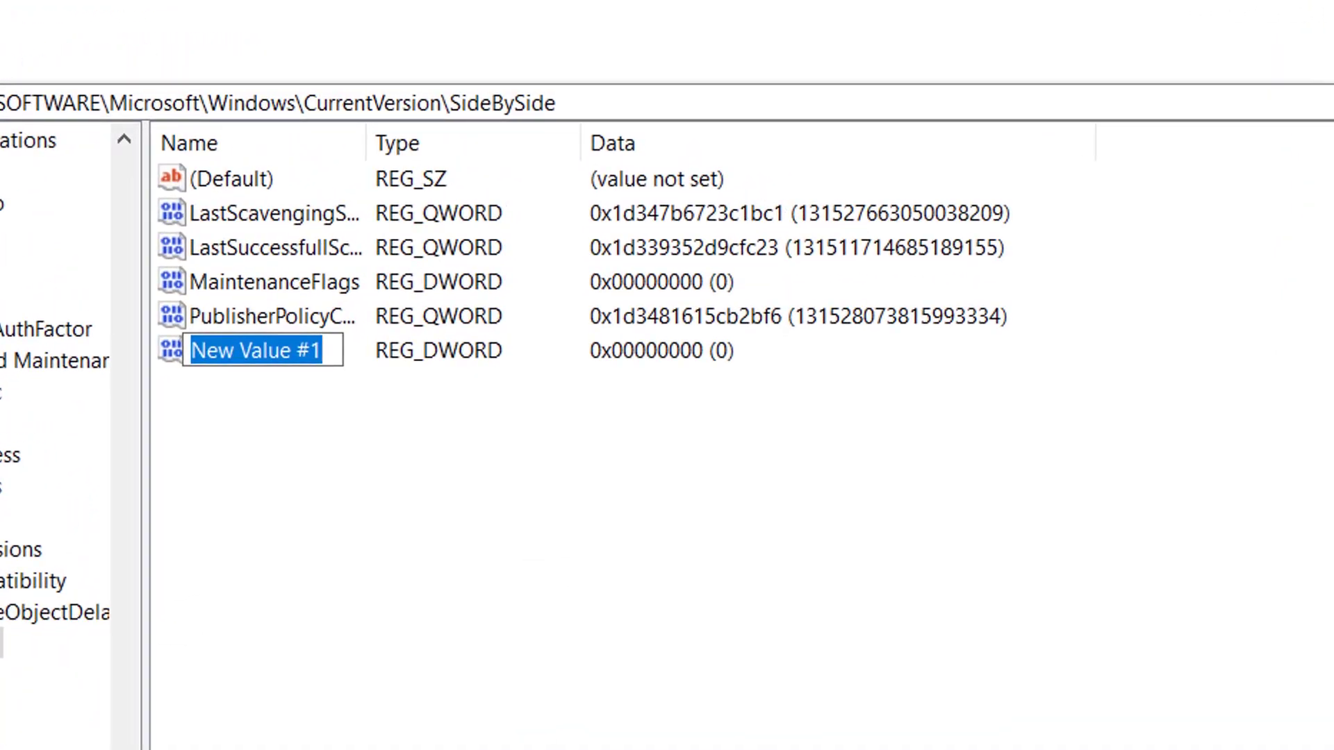
type("Prefer")
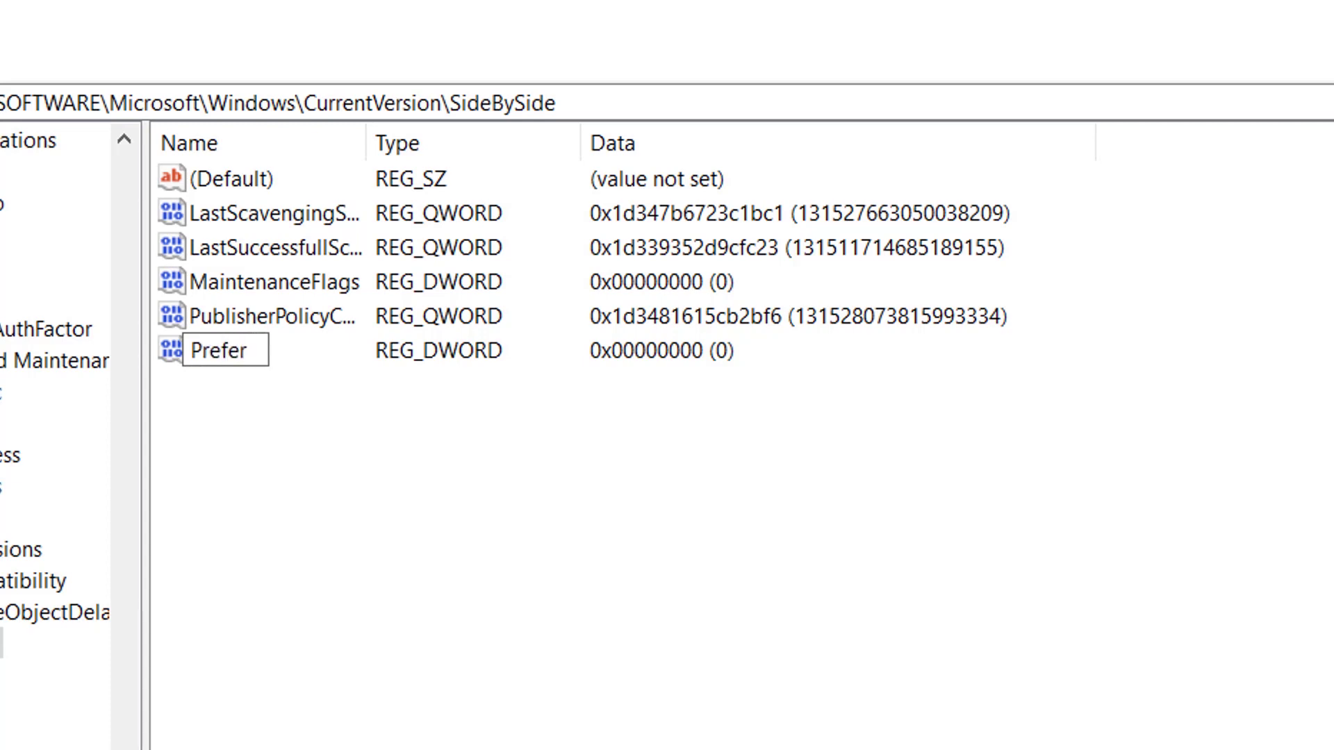
type("Extern")
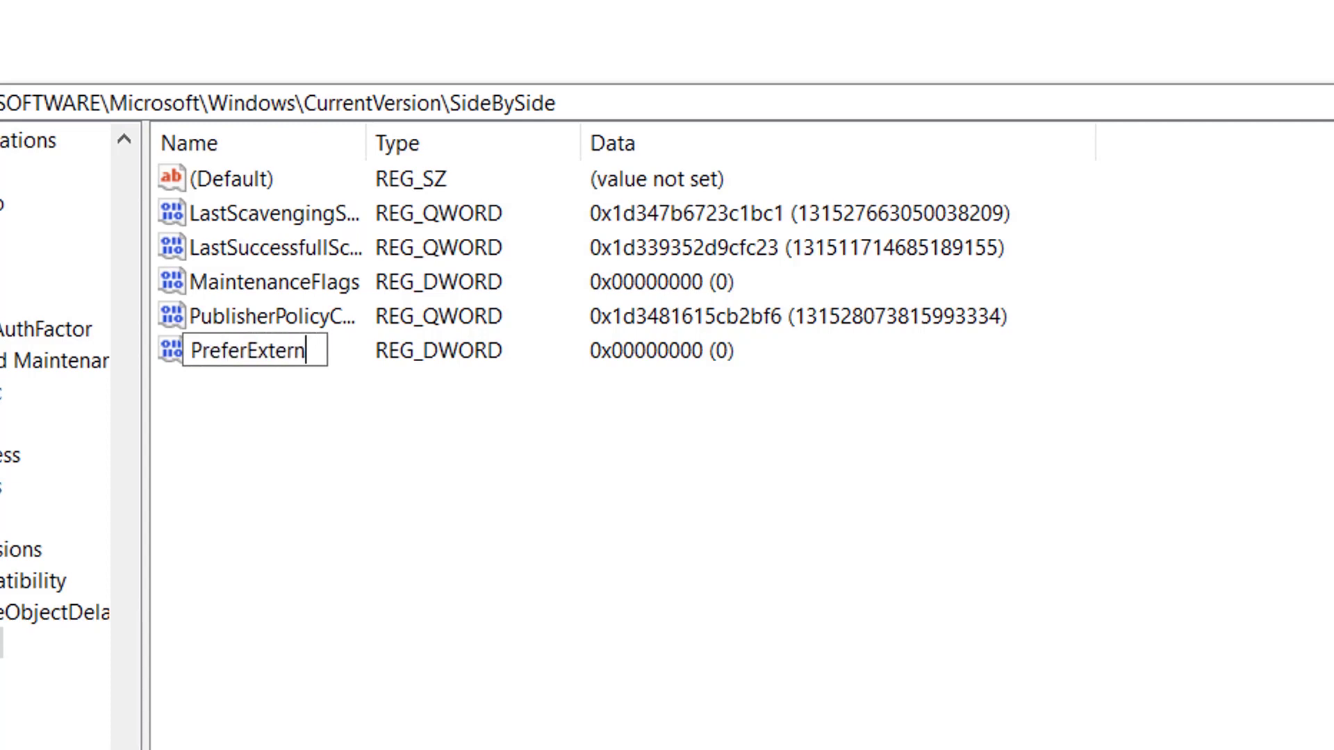
type("alMan")
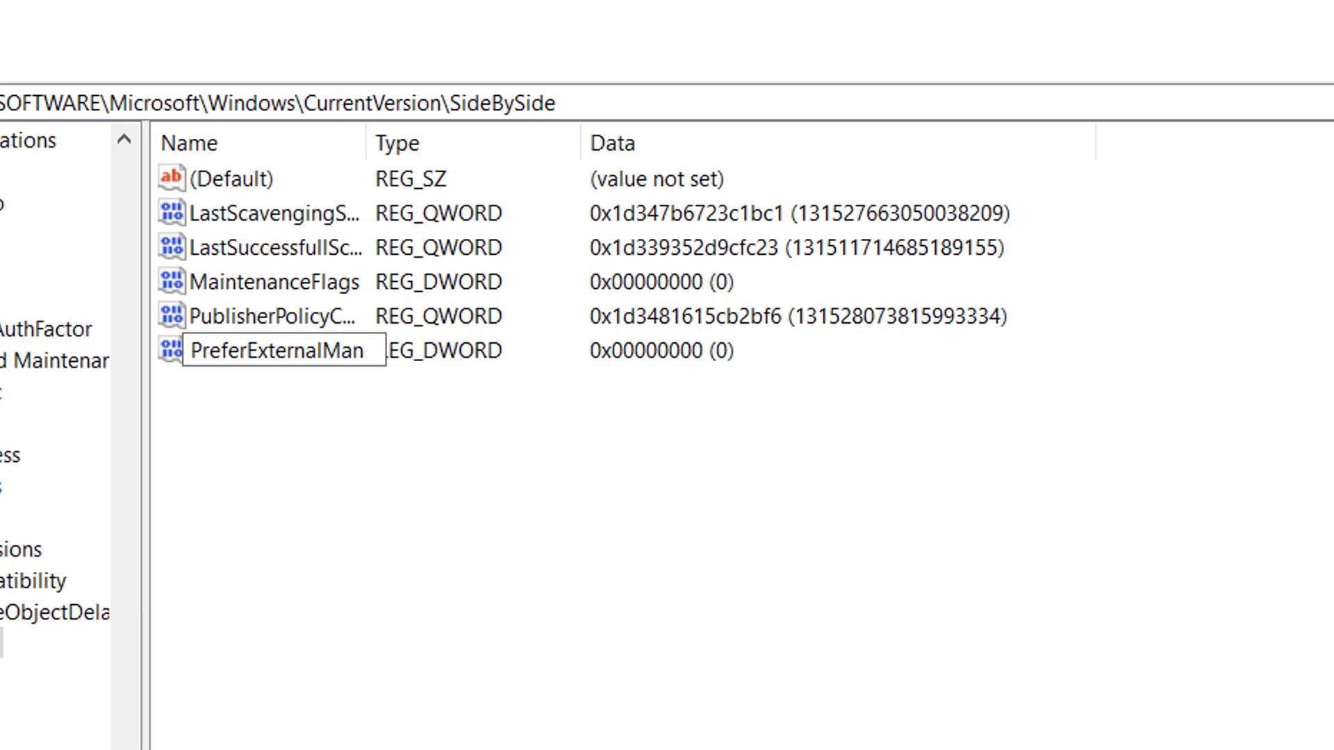
type("ifest")
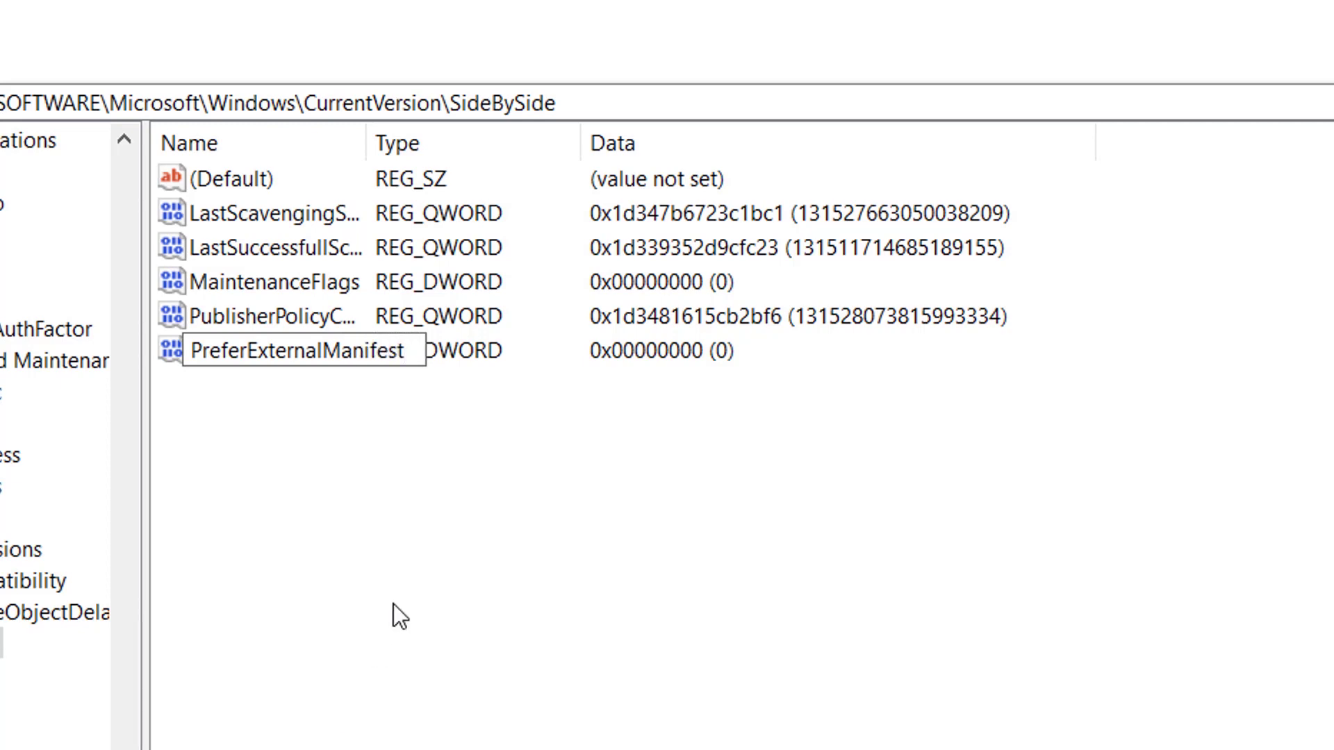
key("Return")
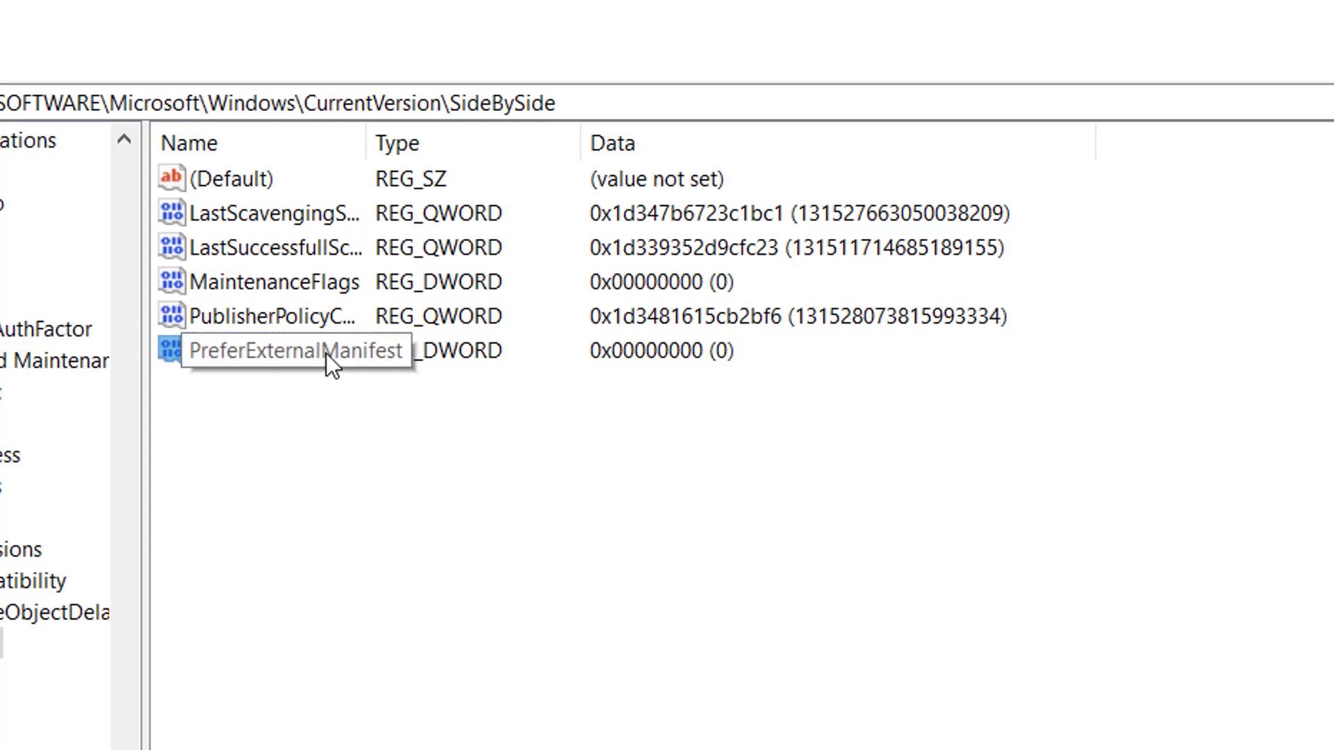
double_click(331, 358)
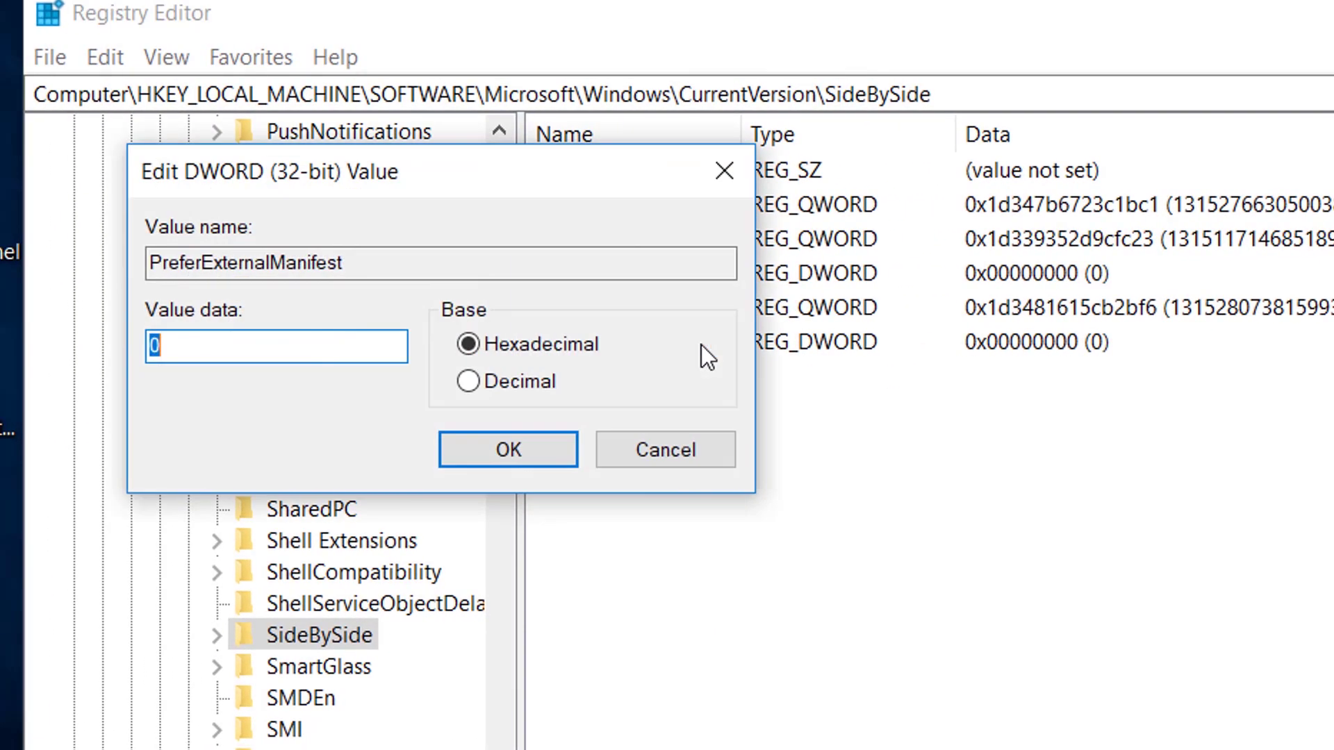
Set PreferExternalManifest to 1 in Decimal base, then close Registry Editor
left_click(488, 382)
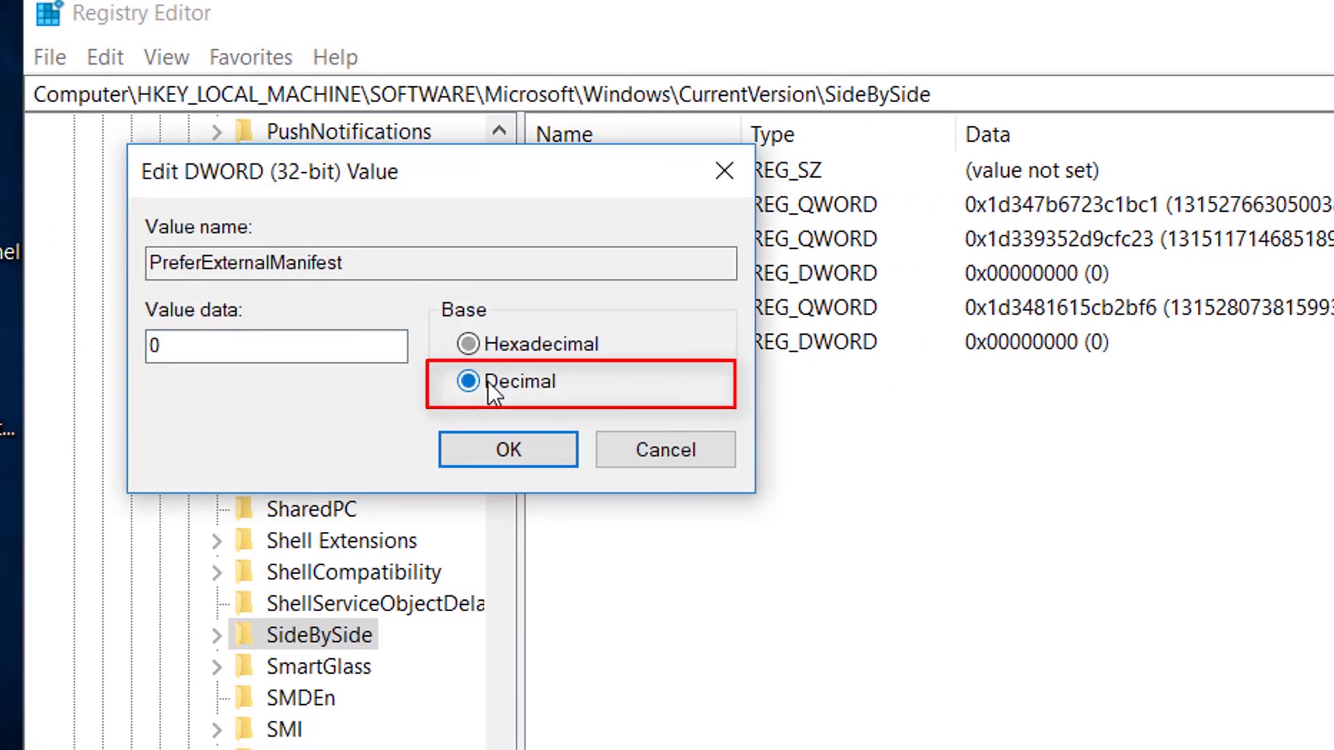
type("1")
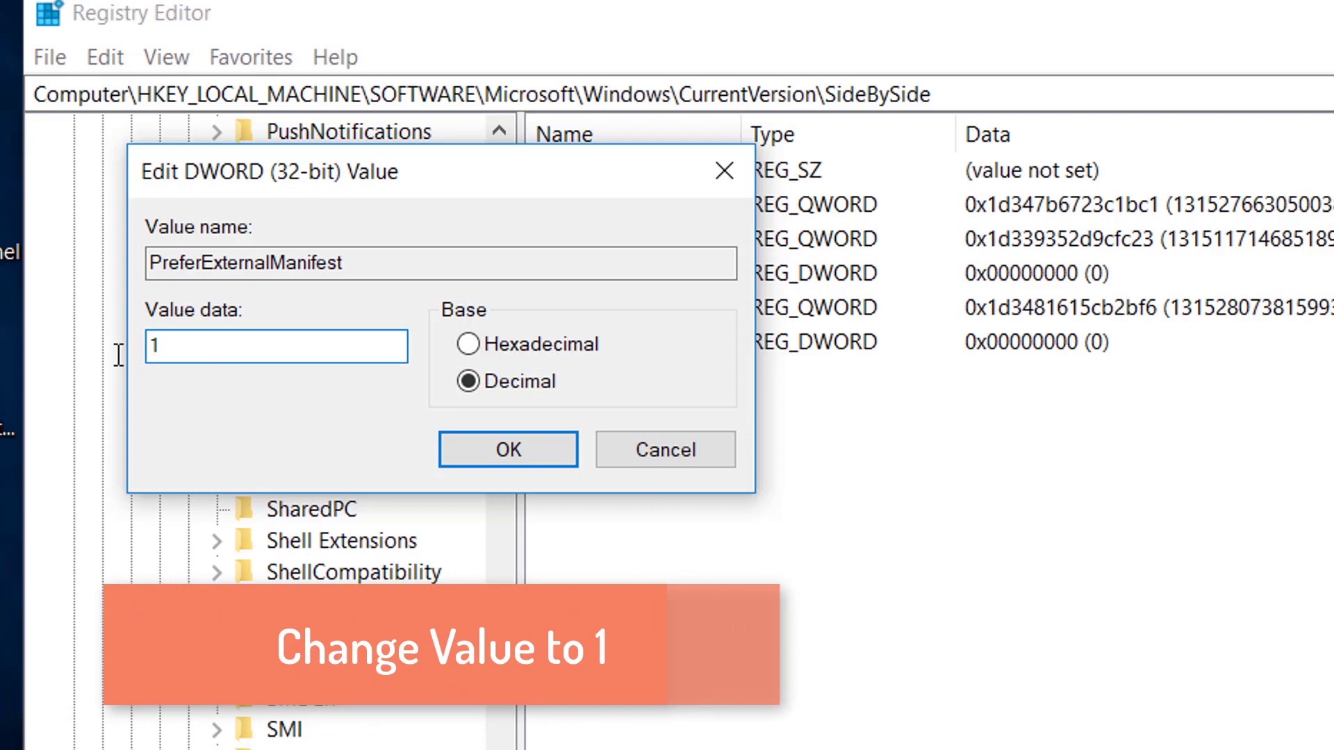
left_click(475, 440)
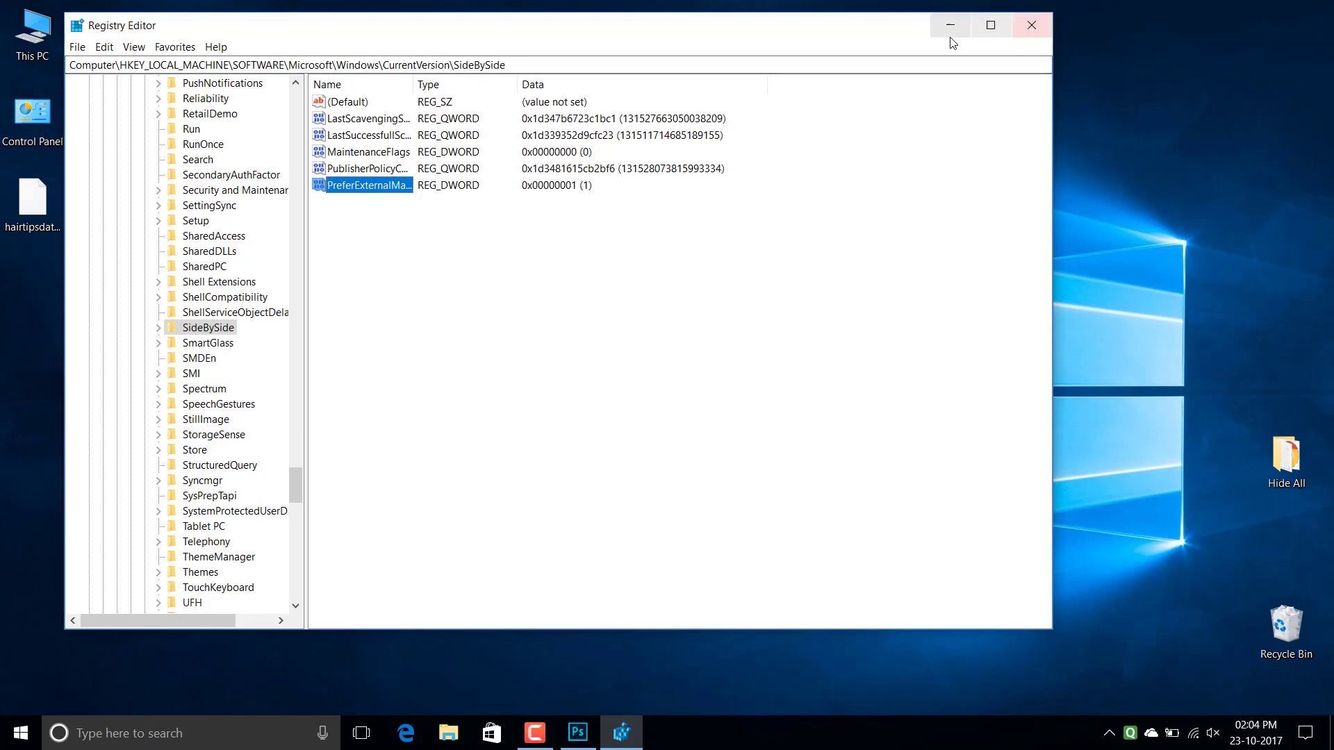
left_click(1021, 26)
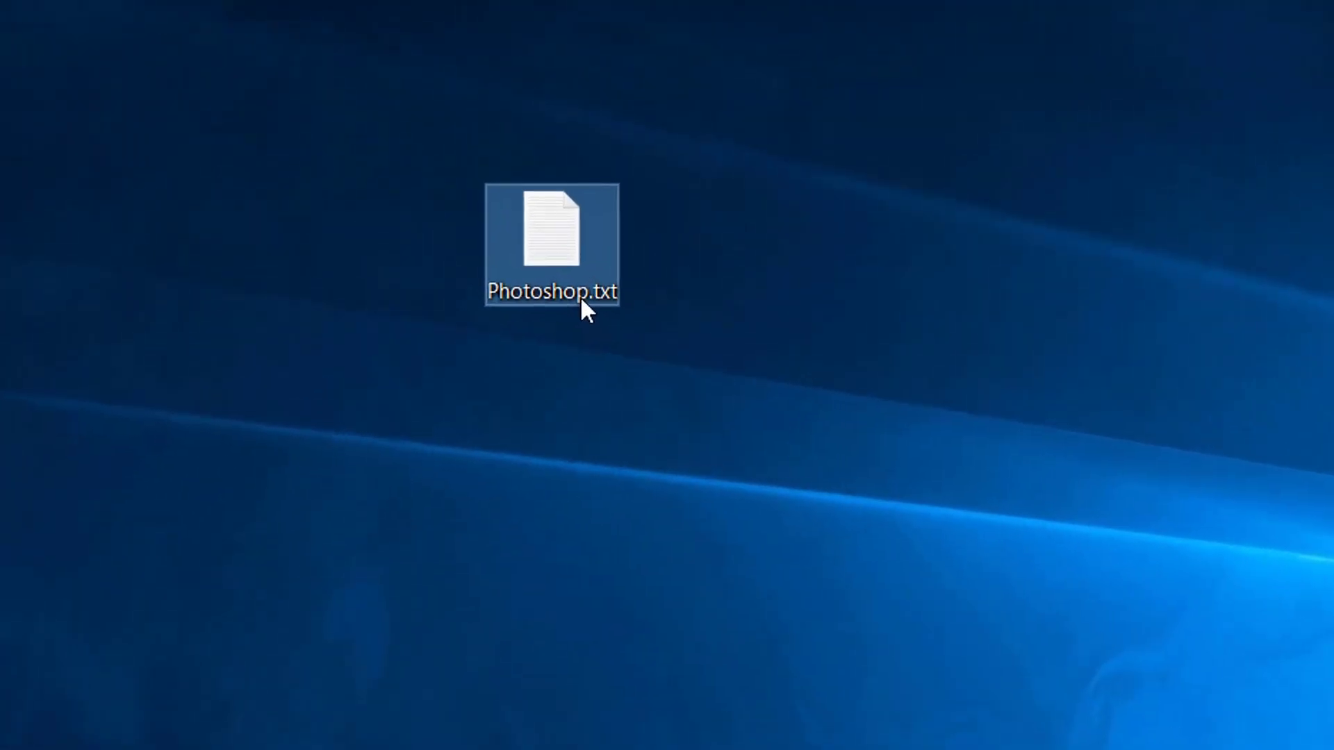
Rename Photoshop.txt to Photoshop.exe.manifest and accept the extension change warning
left_click(445, 146)
key("Right")
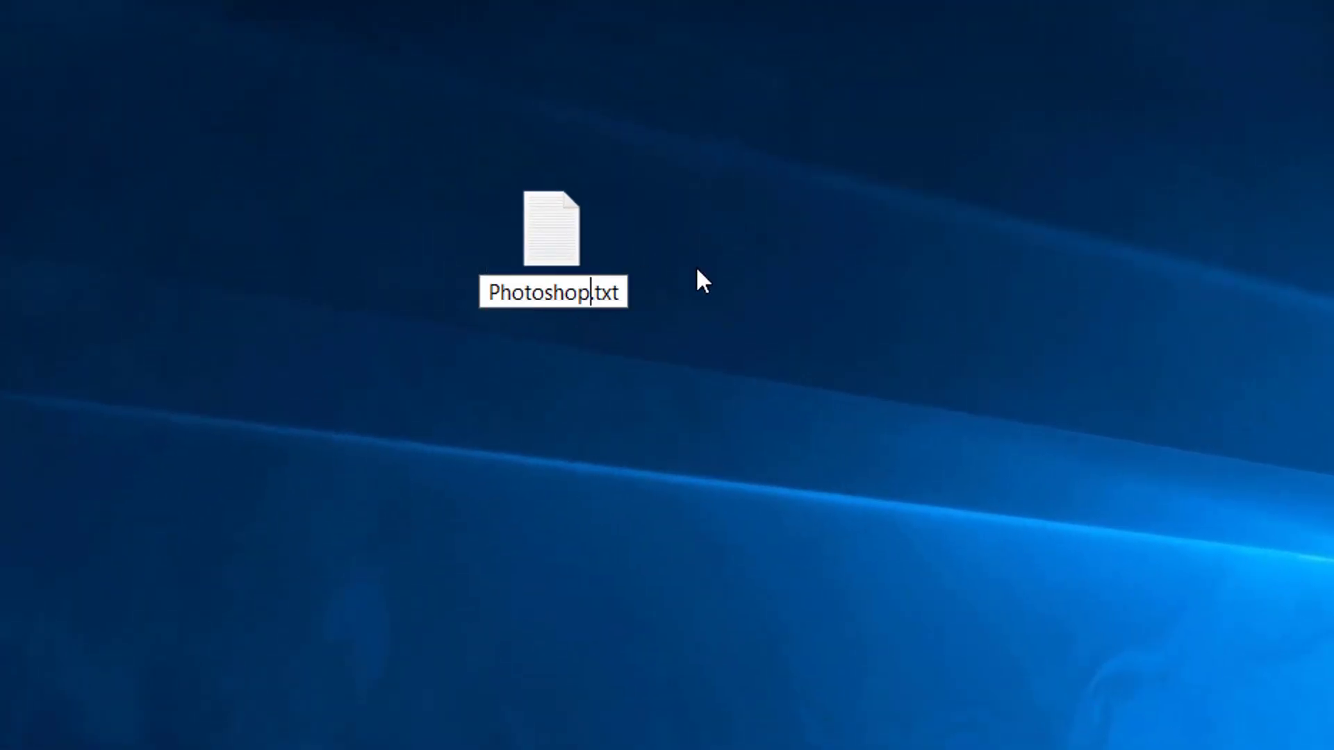
key("Right")
key("Right")
key("Right")
key("Right")
key("BackSpace")
key("BackSpace")
key("BackSpace")
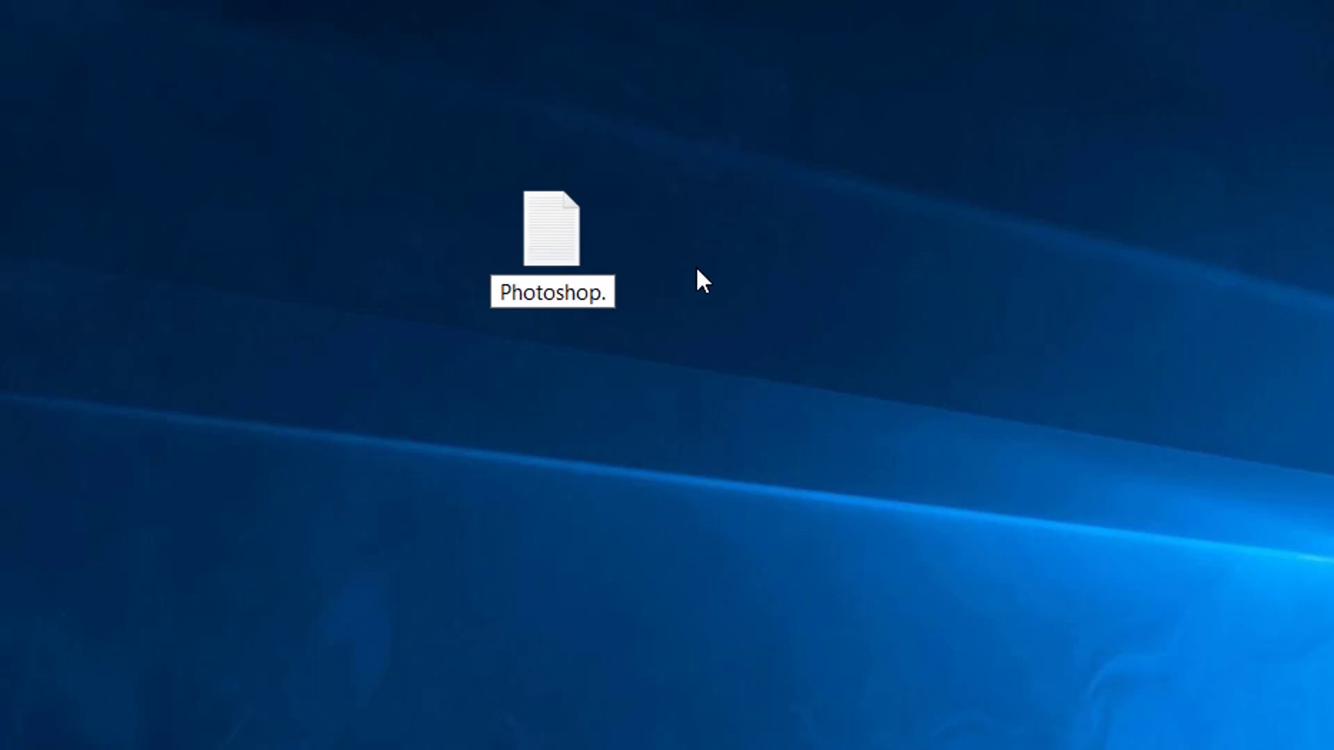
type("exe.man")
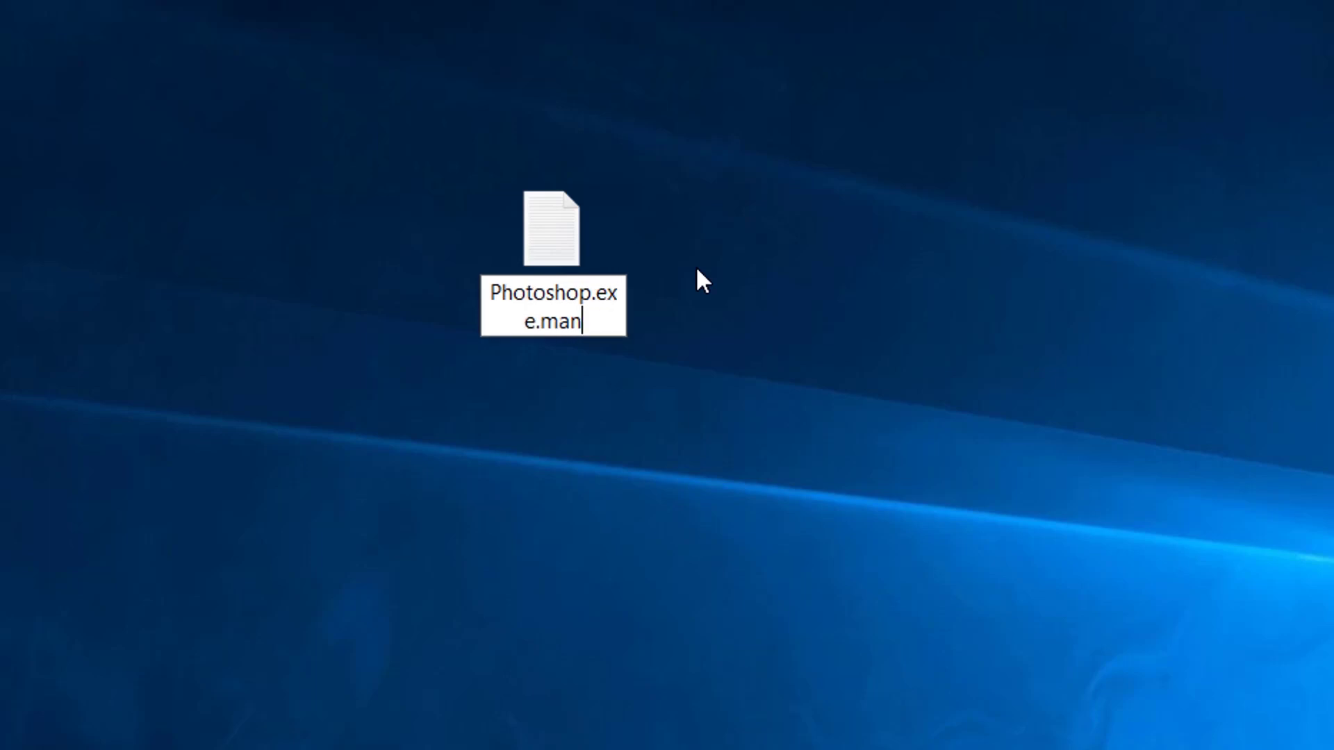
type("ifest")
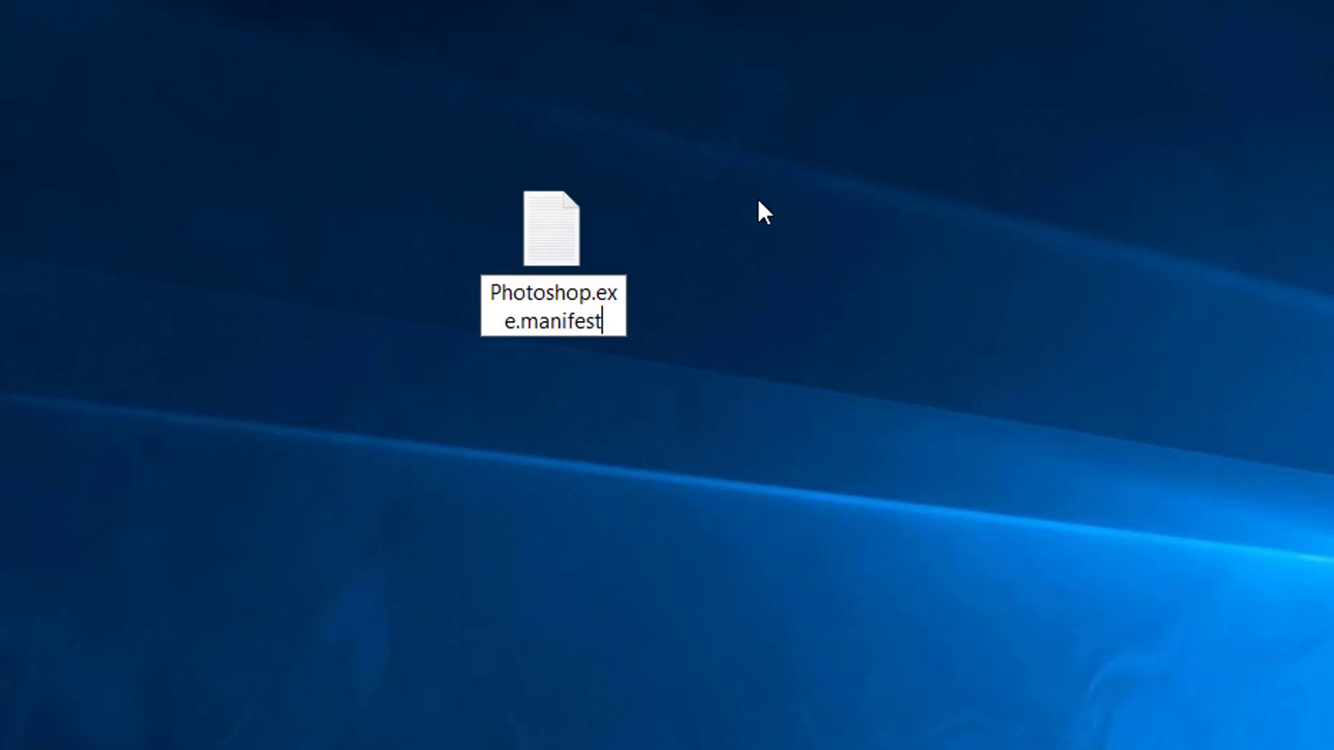
key("Return")
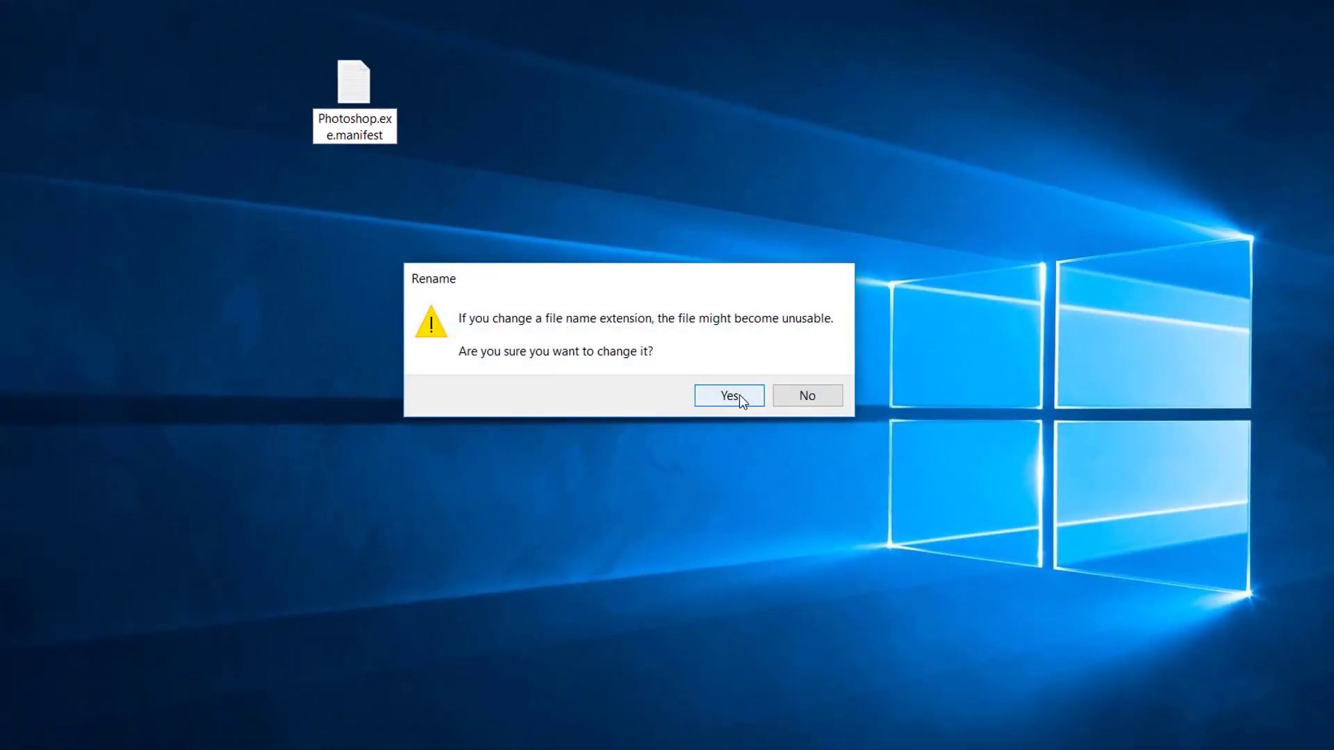
left_click(729, 396)
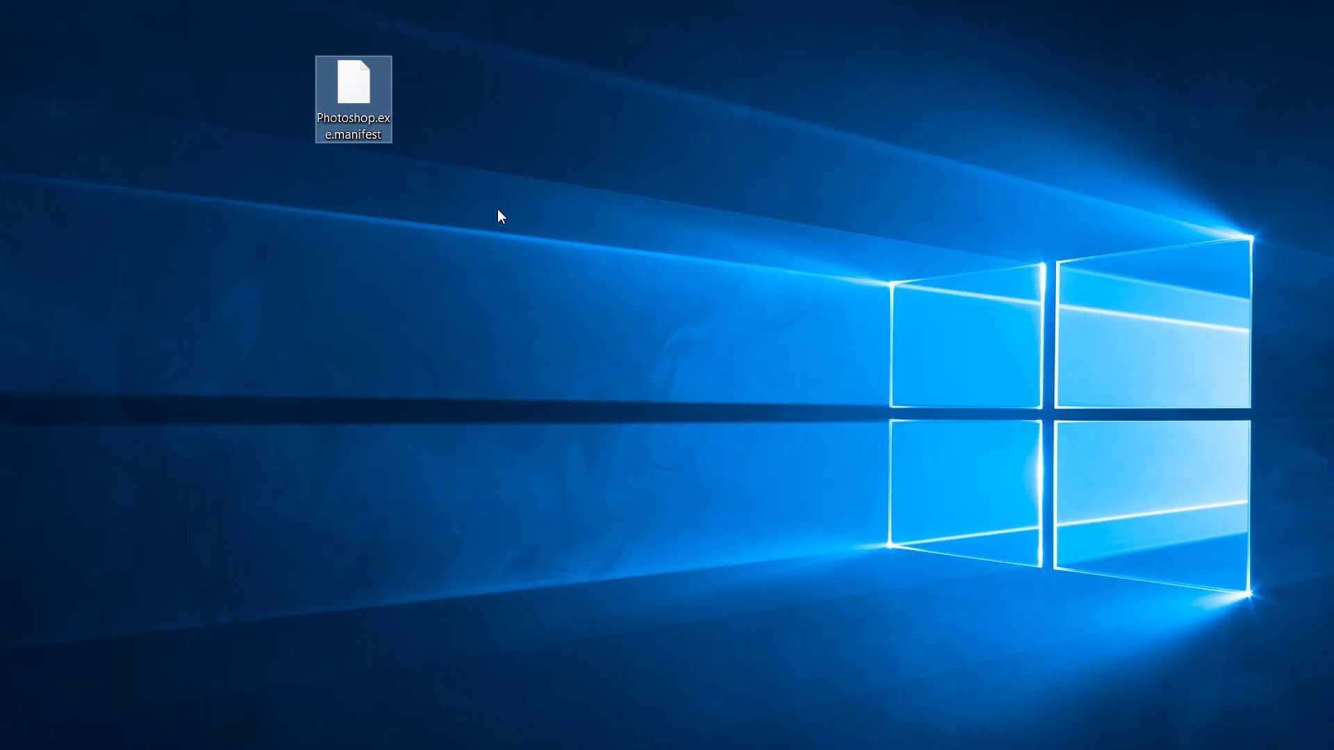
Cut Photoshop.exe.manifest and browse to C:\Program Files\Adobe\Adobe Photoshop CC 2017
key("ctrl+x")
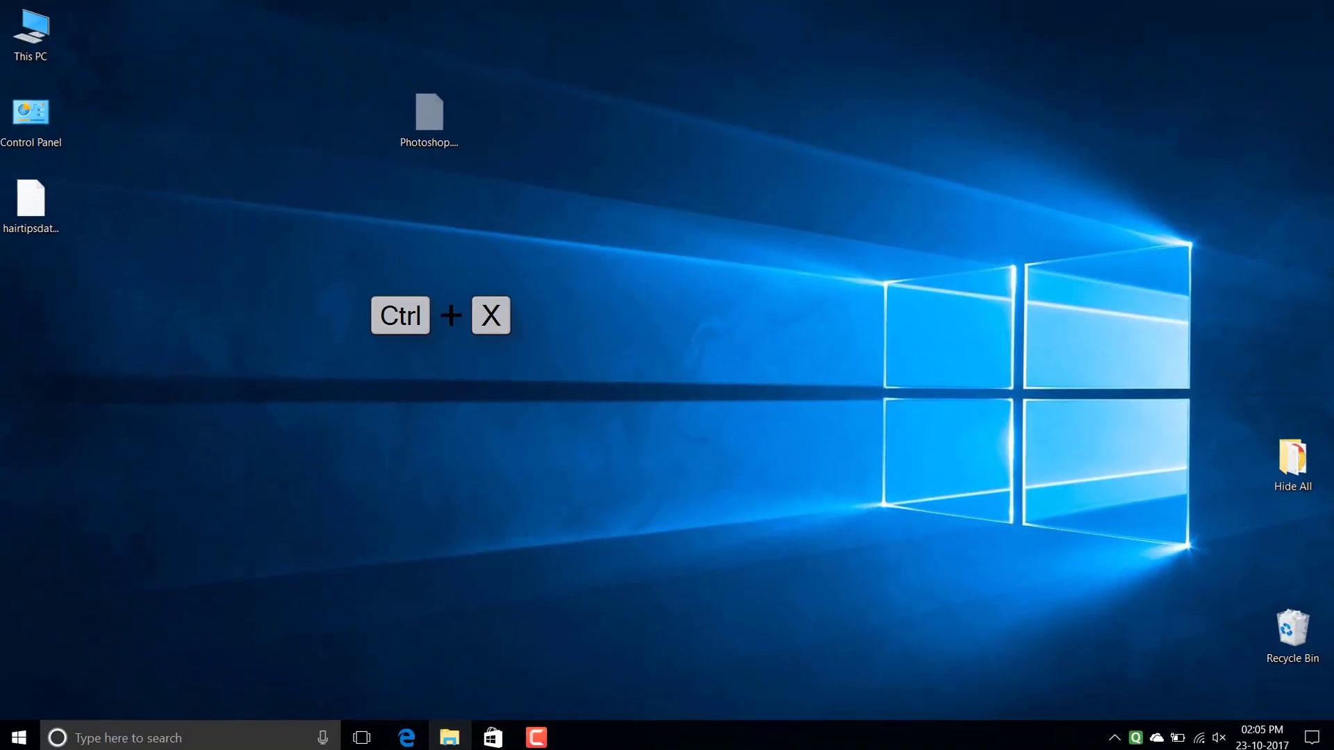
key("super+e")
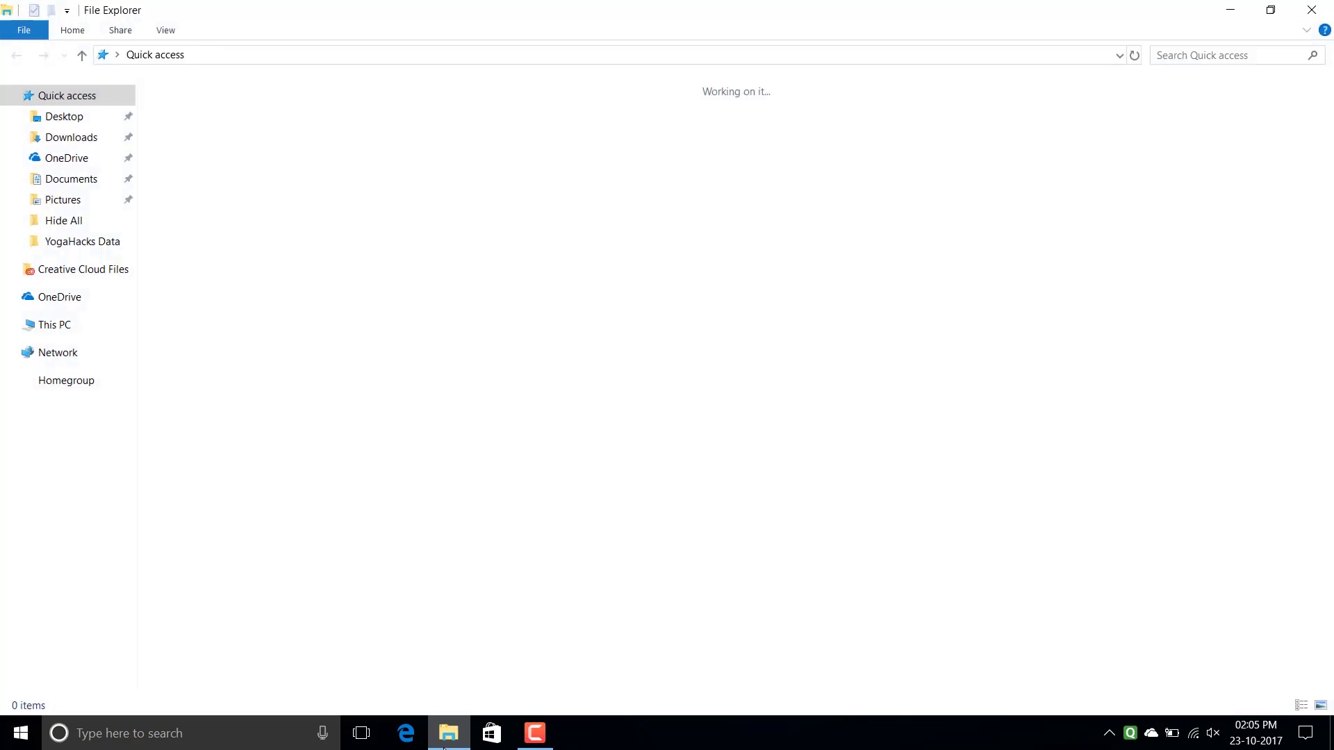
left_click(52, 326)
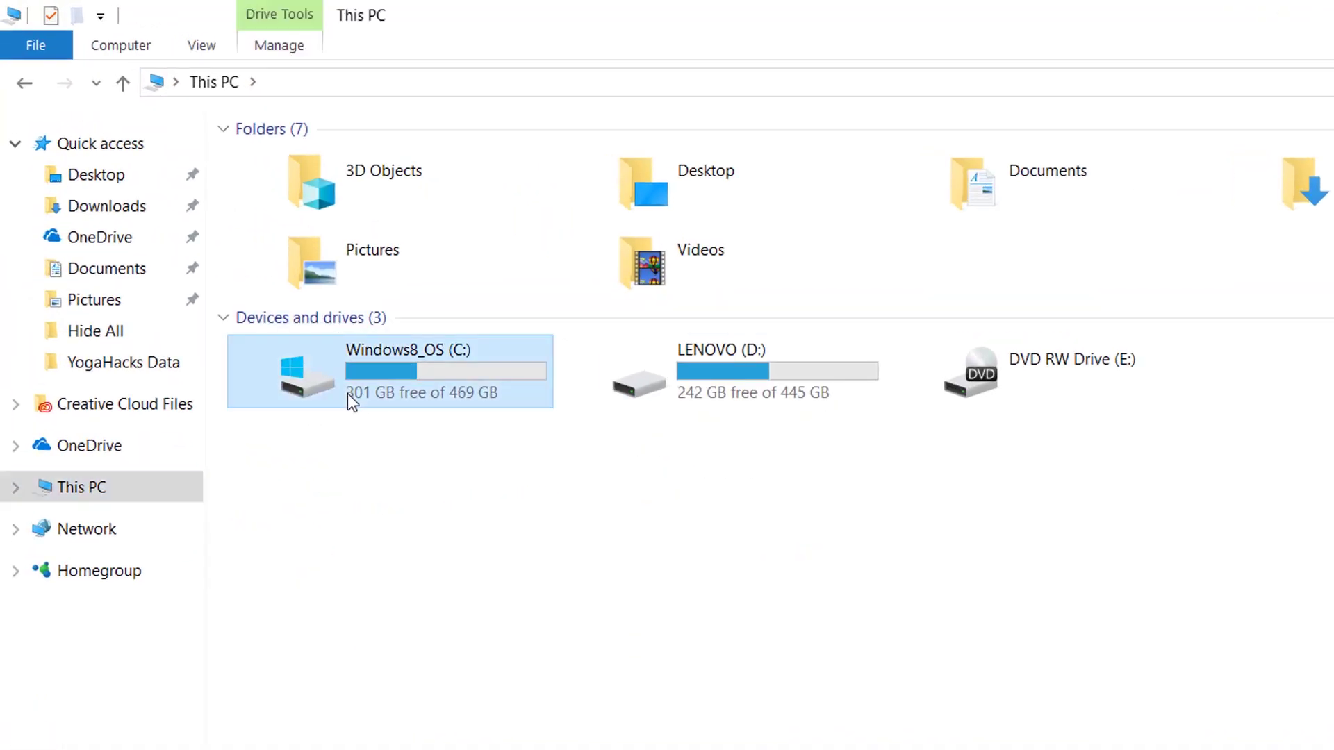
double_click(232, 264)
double_click(377, 280)
double_click(386, 167)
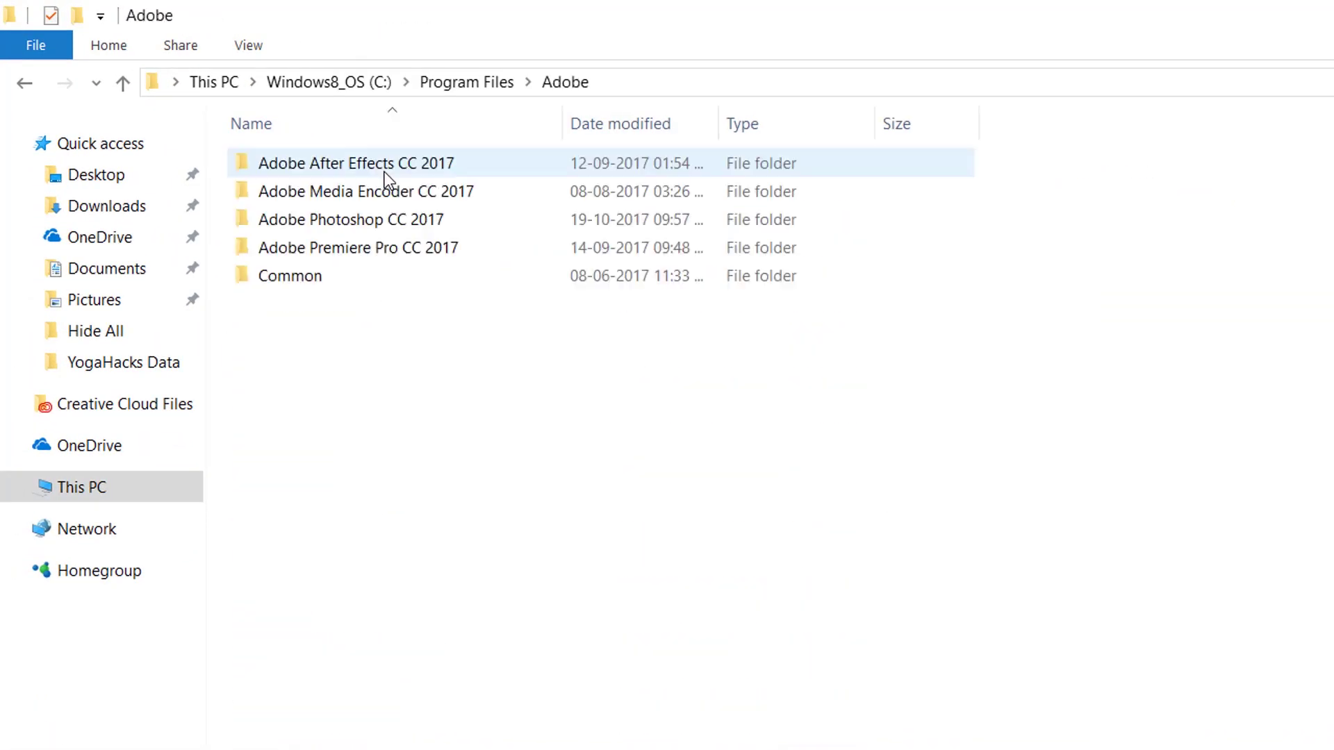
double_click(407, 219)
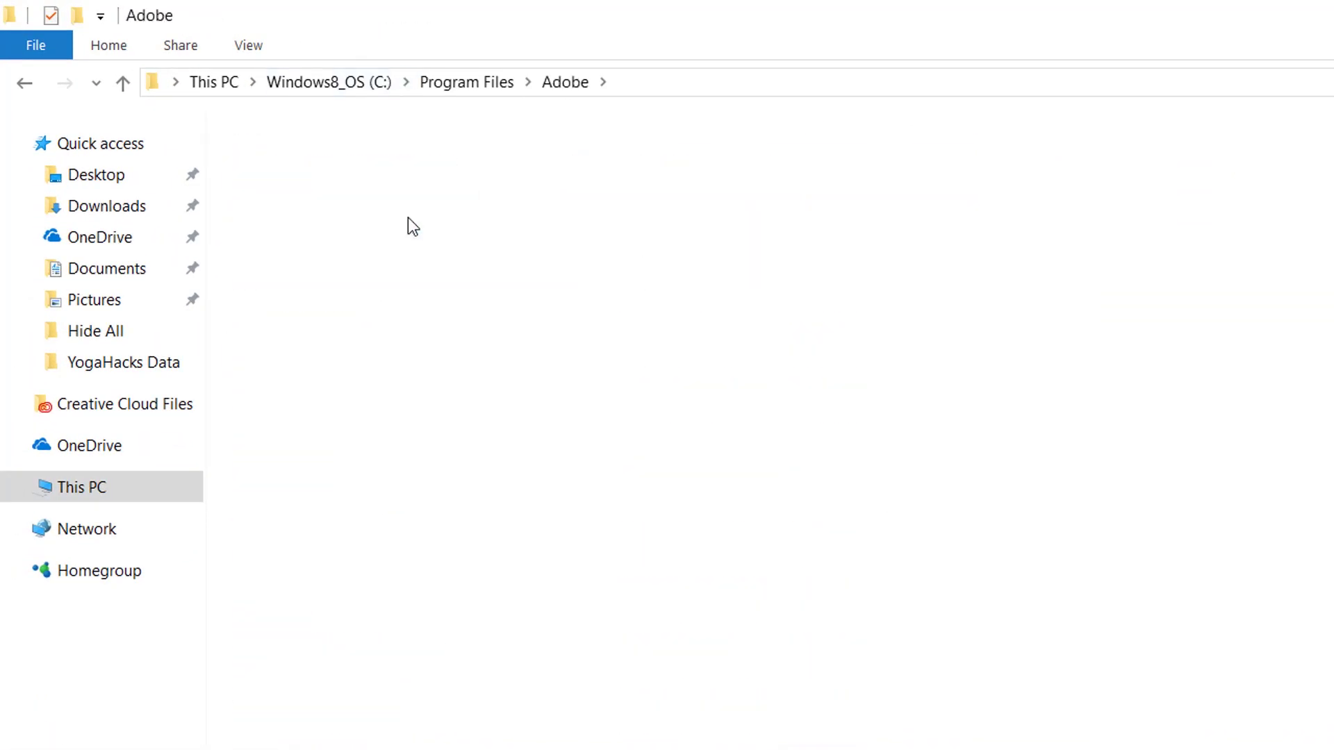
Paste the manifest into the Photoshop folder, granting administrator permission
scroll(1167, 509, "down", 15)
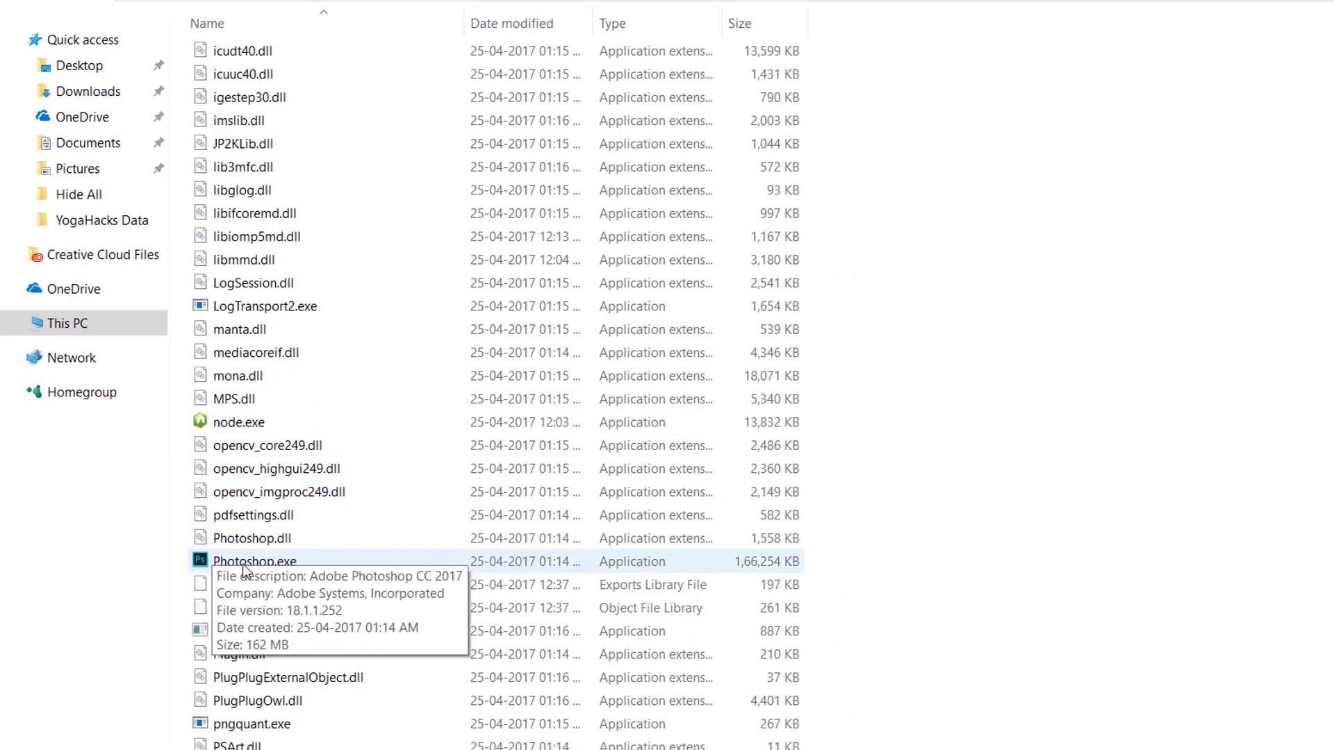
key("ctrl+v")
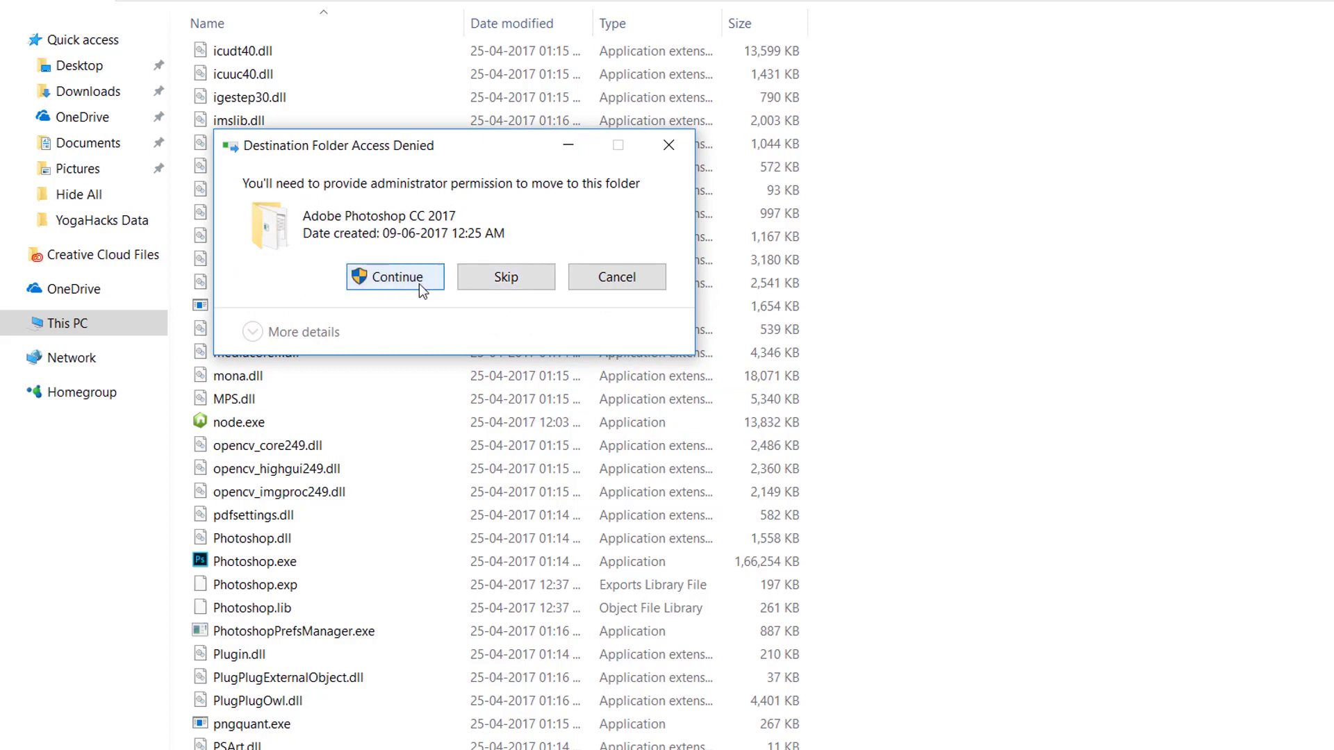
left_click(396, 274)
key("super")
scroll(204, 533, "down", 3)
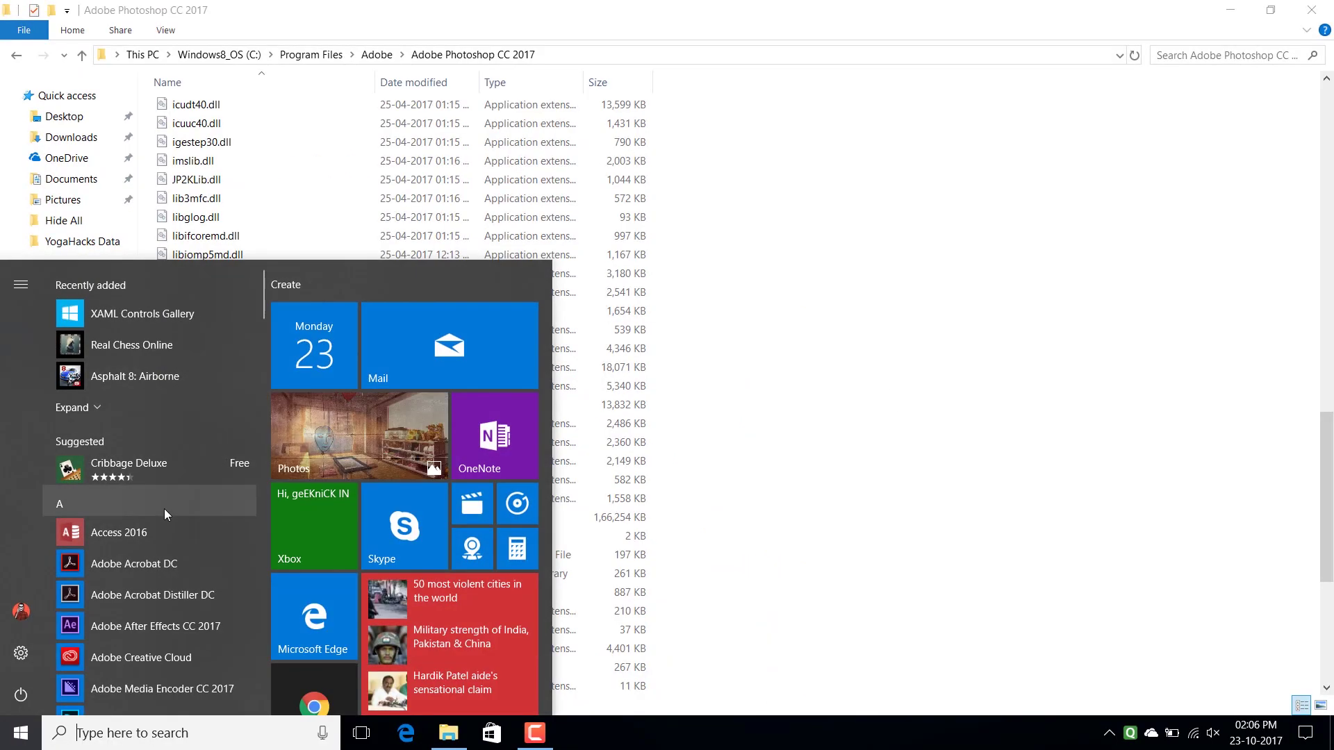
Launch Adobe Photoshop CC 2017 from the Start menu app list
left_click(195, 617)
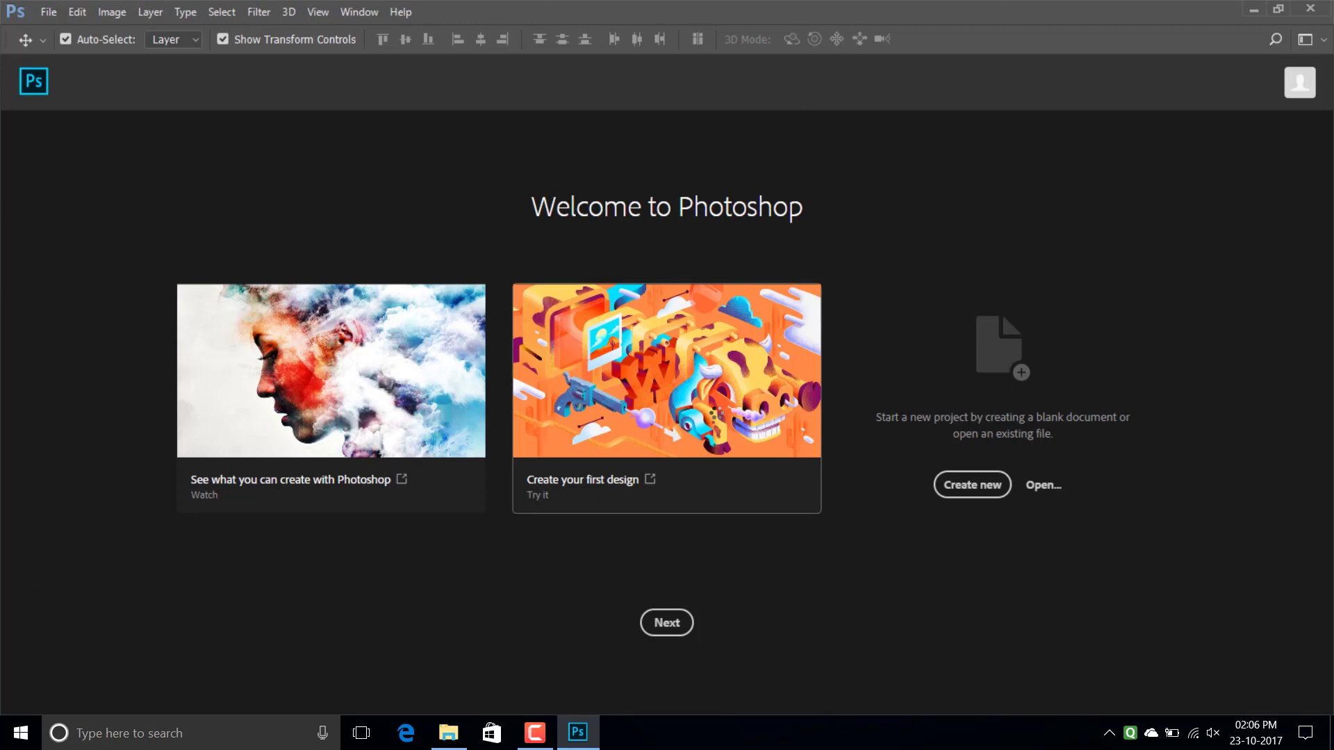
Open channel art.psd and dismiss the new-library prompt
left_click(1048, 485)
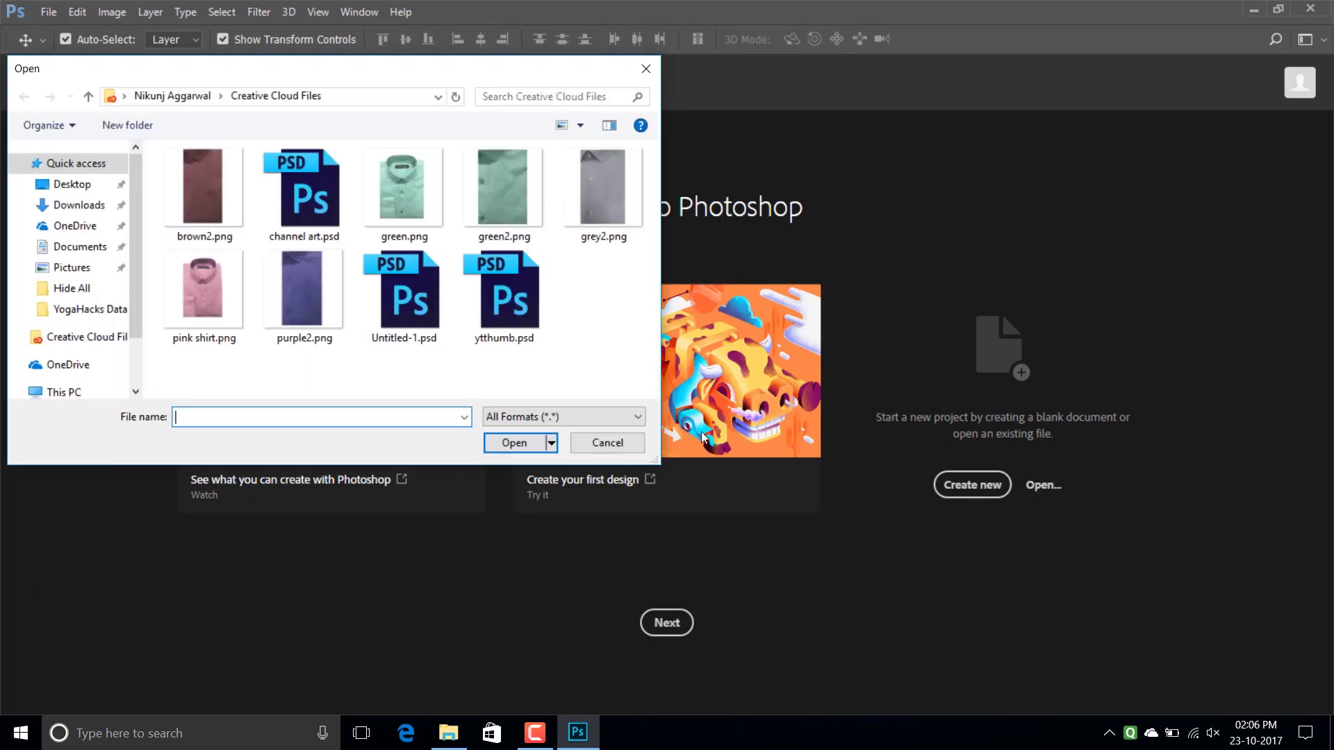
double_click(308, 193)
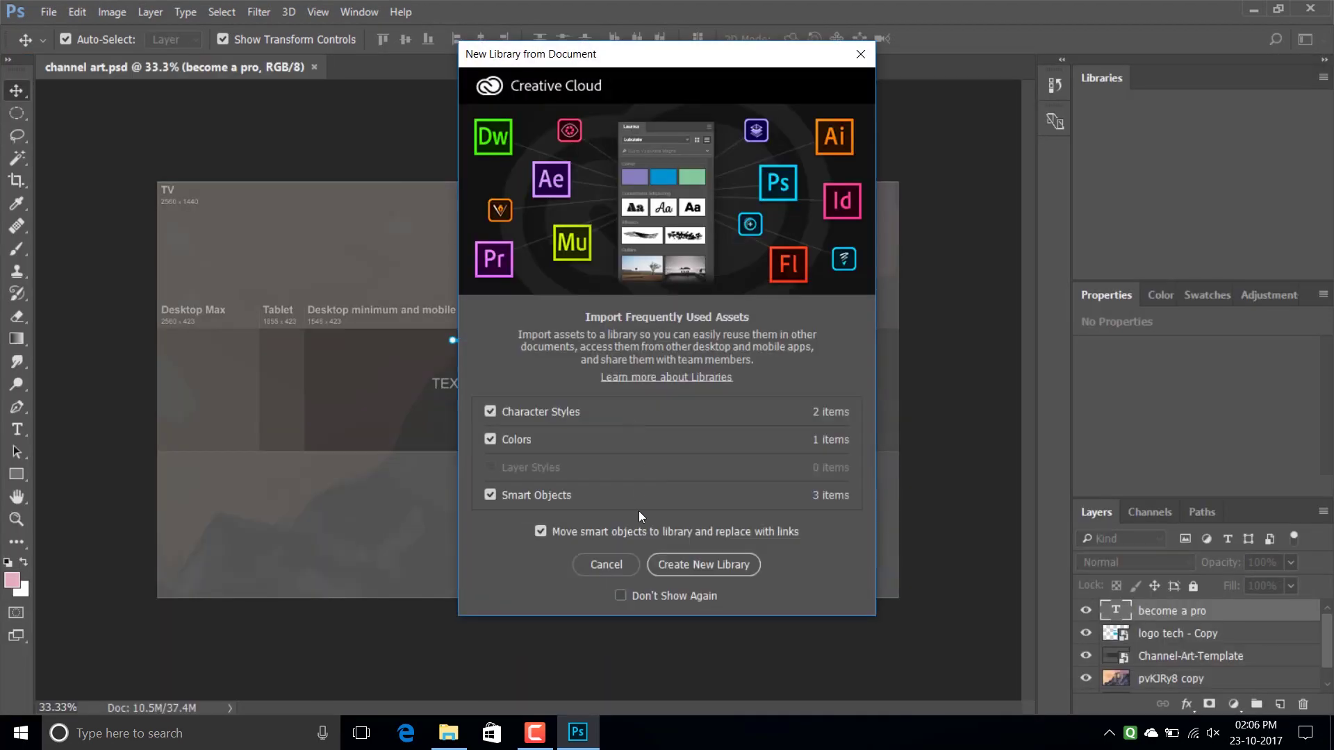
key("Escape")
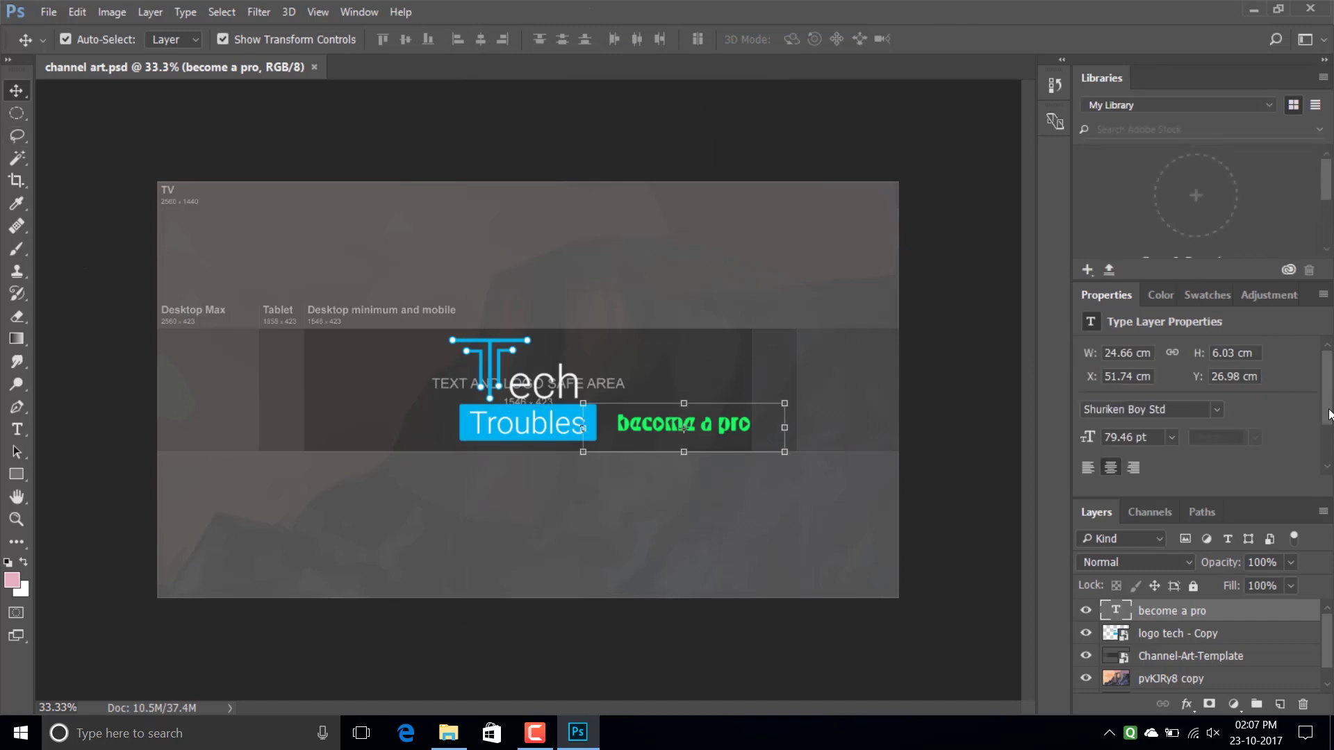
Scroll through the document and panels to check the interface scaling
scroll(1328, 410, "down", 2)
scroll(1325, 386, "up", 2)
scroll(1329, 664, "down", 1)
left_click_drag(1329, 664, 1330, 621)
scroll(1327, 407, "down", 1)
scroll(1327, 407, "up", 1)
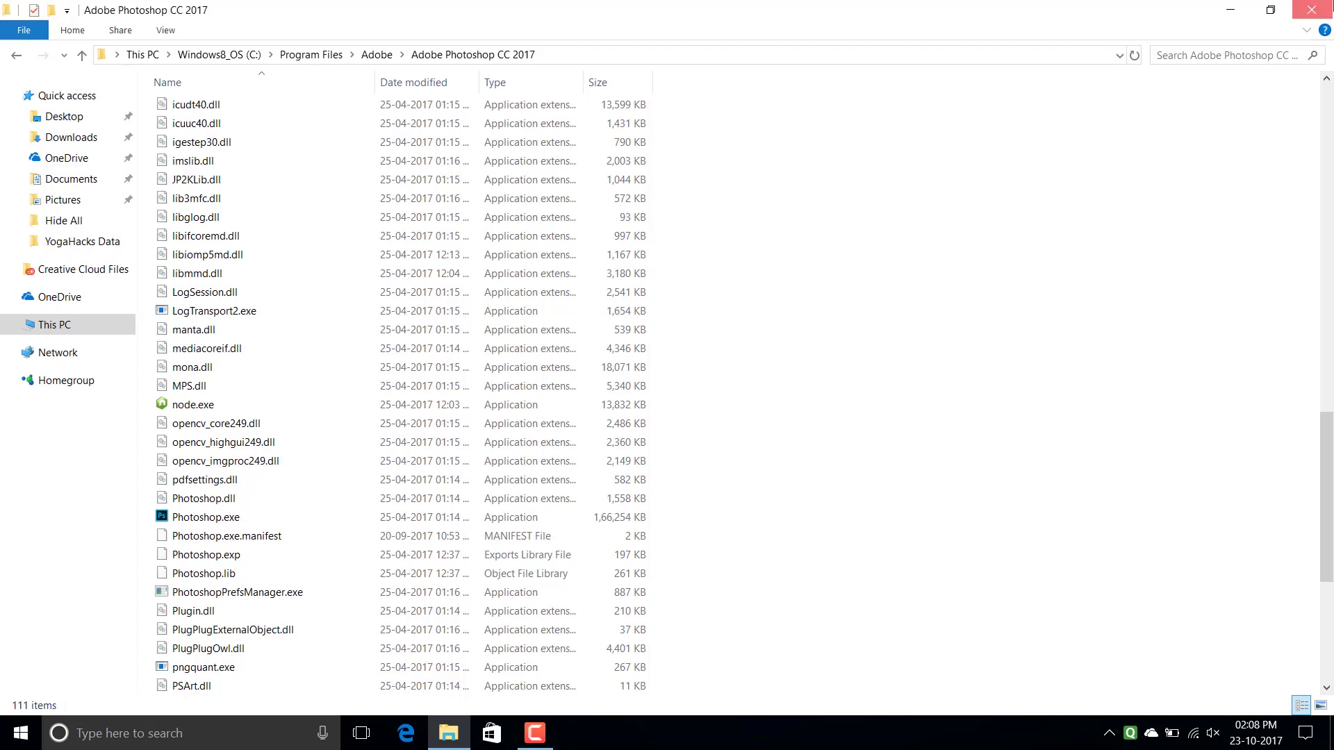
Close the Photoshop folder window, returning to the Windows desktop
left_click(1311, 9)
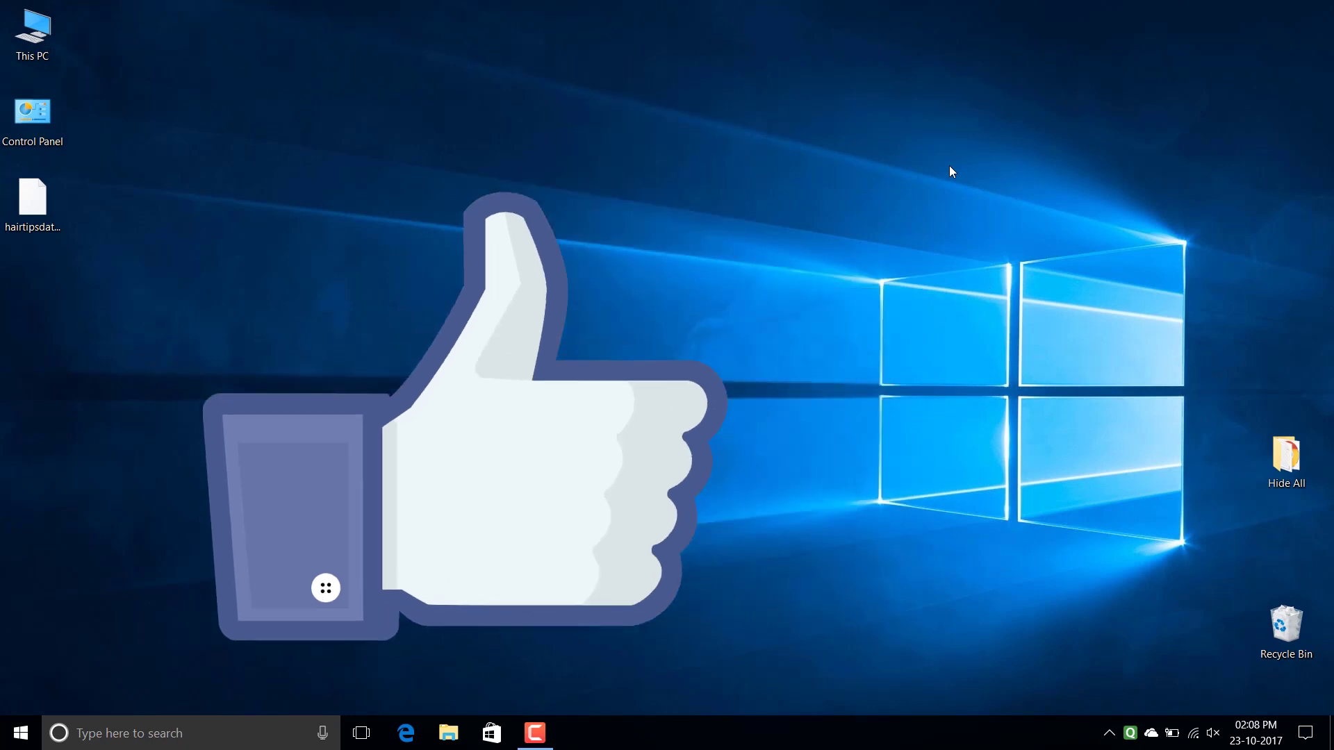